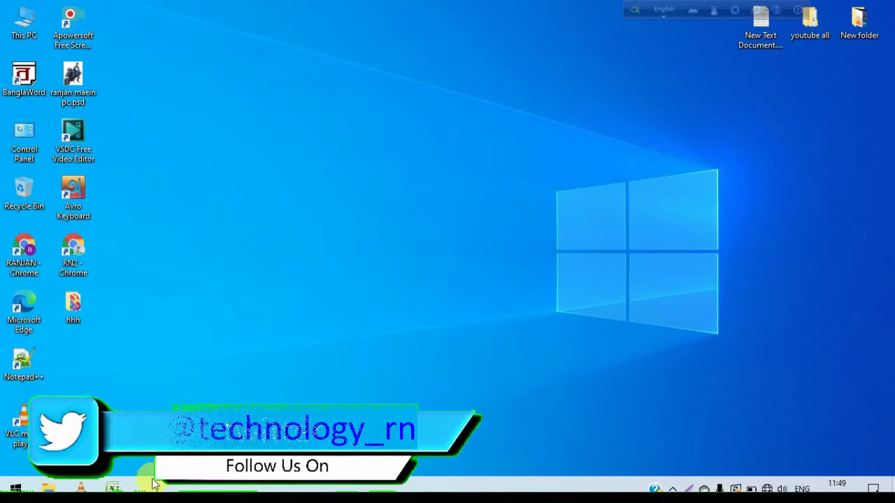
Open Microsoft Excel.
{"action": "left_click", "coordinate": [113, 488]}
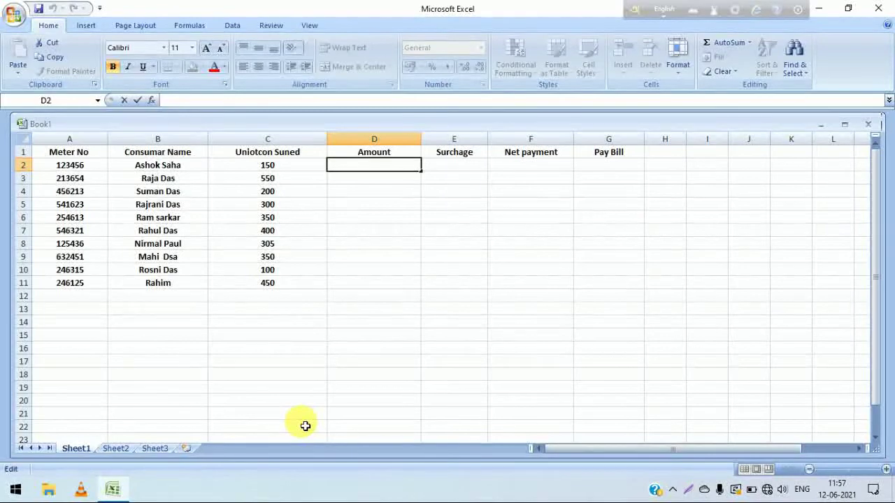
Start an IF formula in Amount cell D2 that charges C2*4 when C2<=150.
{"action": "type", "text": "="}
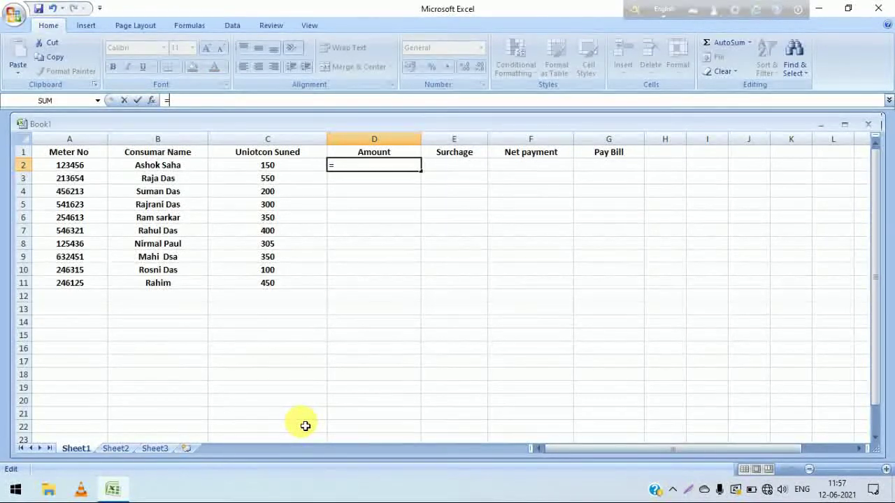
{"action": "type", "text": "if("}
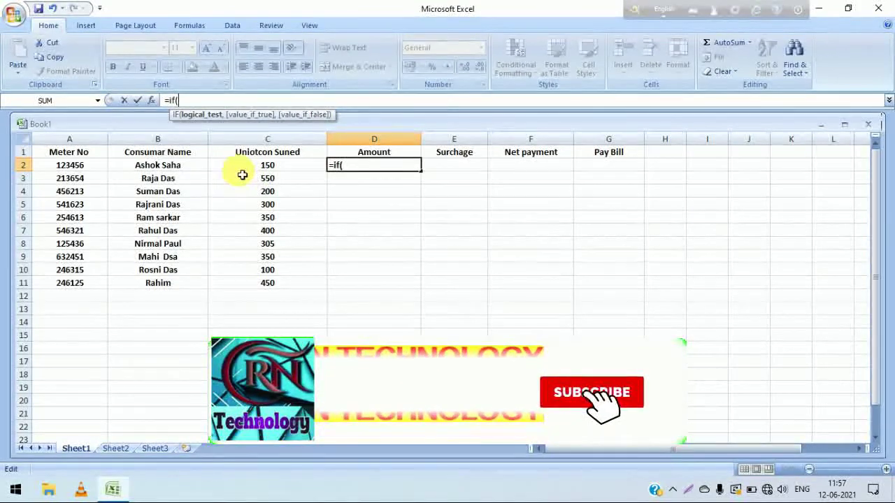
{"action": "left_click", "coordinate": [243, 168]}
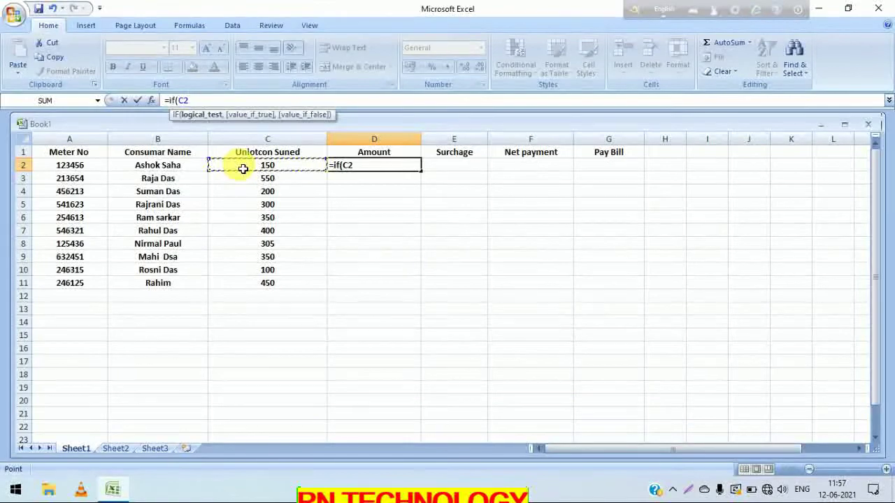
{"action": "type", "text": "<=1"}
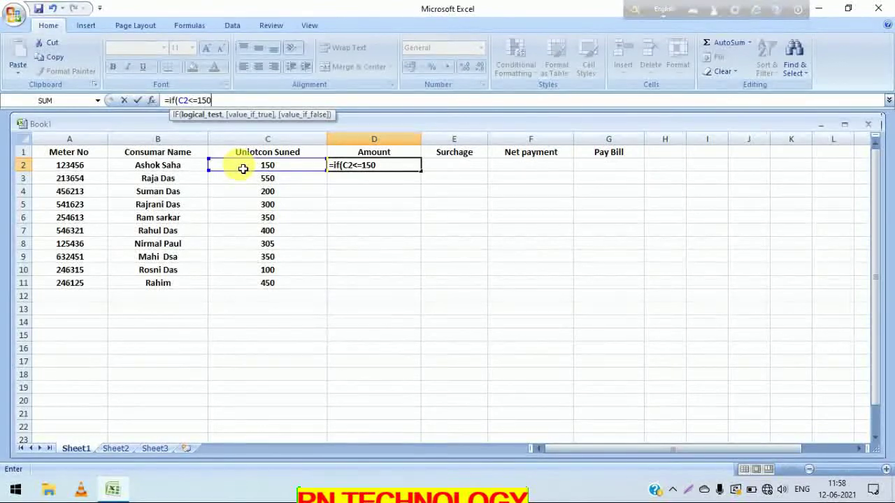
{"action": "type", "text": "50,"}
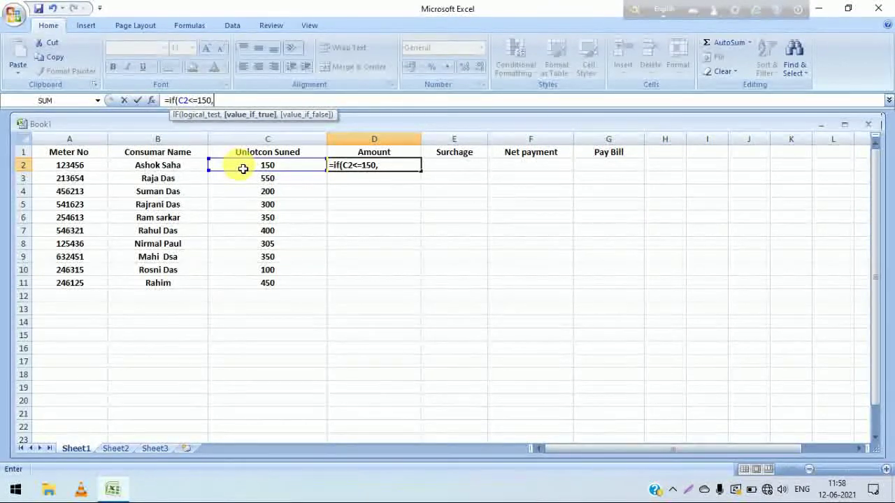
{"action": "left_click", "coordinate": [242, 169]}
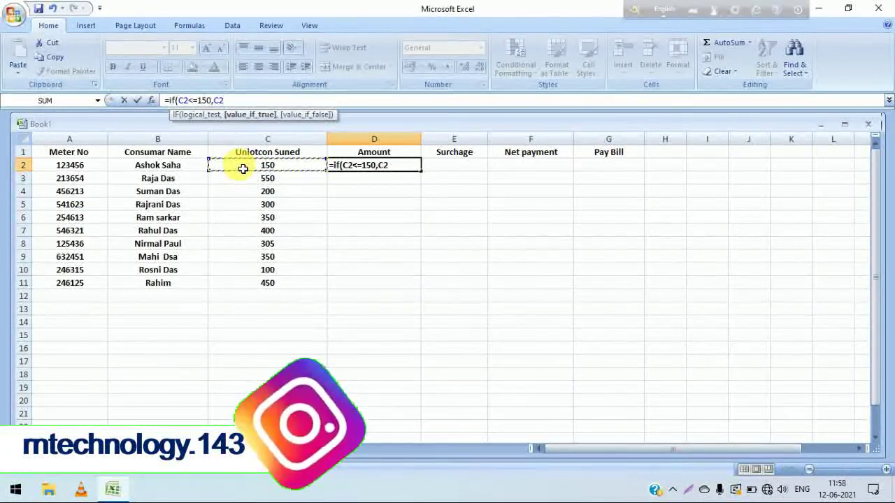
{"action": "type", "text": "*4"}
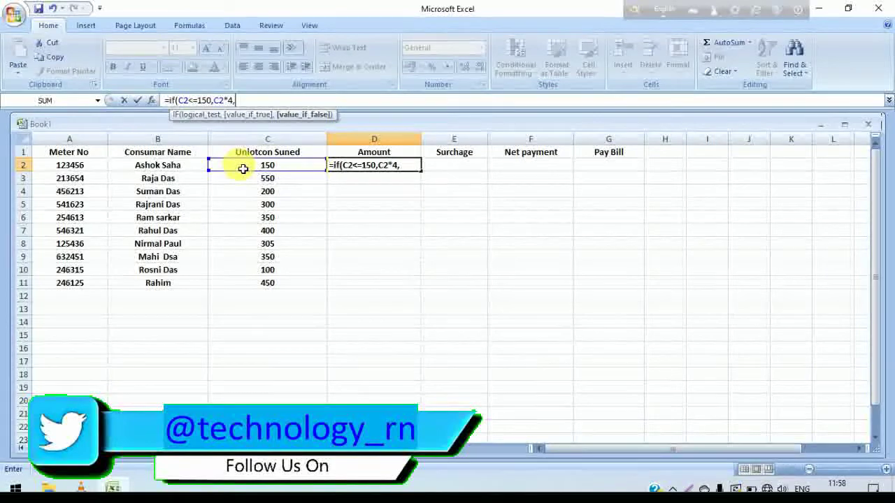
Add a nested IF with the condition C2<=300 as the false branch of the D2 formula.
{"action": "type", "text": ",if"}
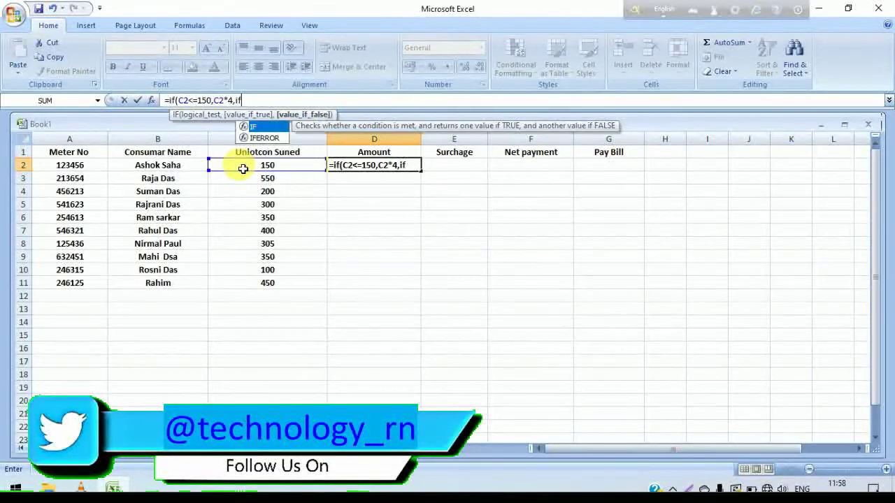
{"action": "type", "text": "("}
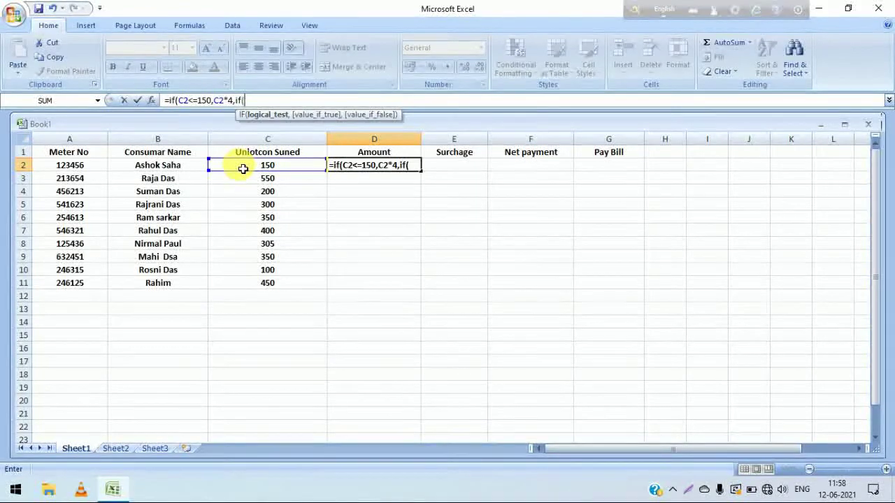
{"action": "left_click", "coordinate": [247, 168]}
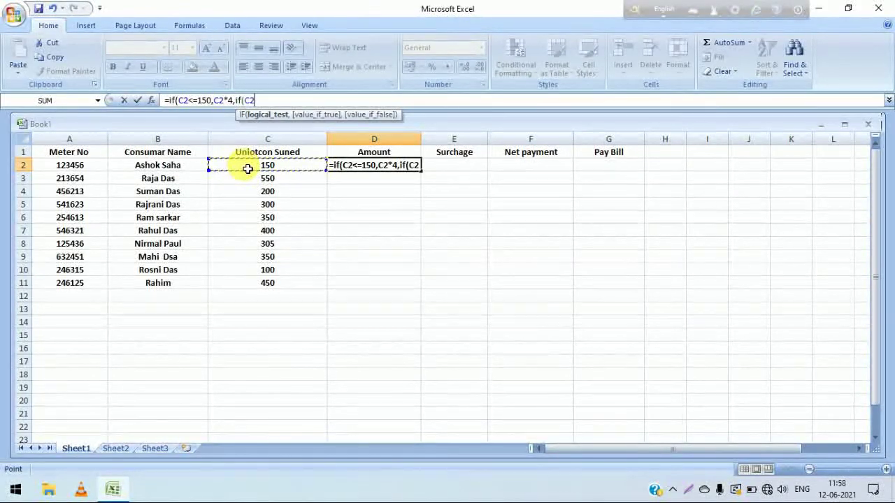
{"action": "type", "text": "<"}
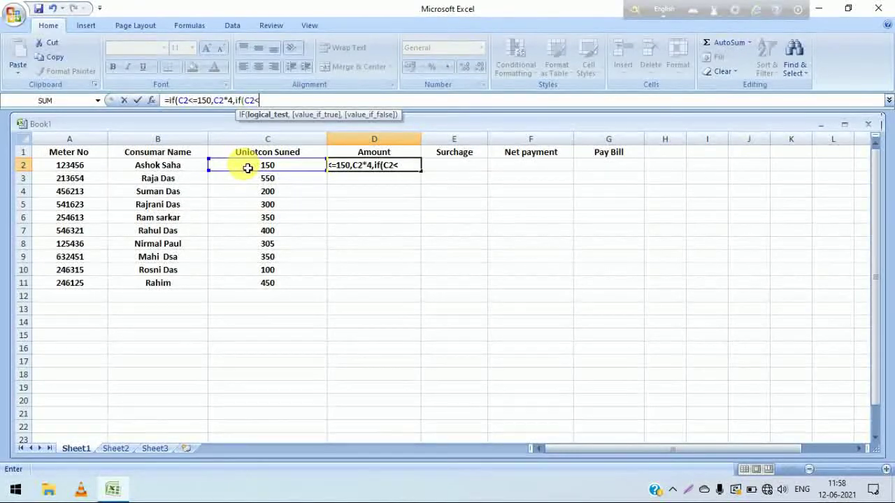
{"action": "type", "text": "=300"}
{"action": "type", "text": ","}
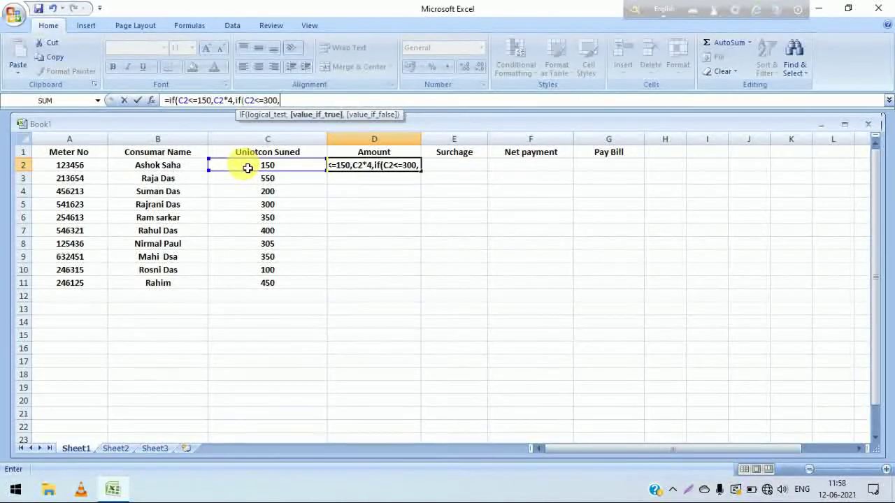
Enter 150*4+(C2-150)*5.50 as the true value of the C2<=300 condition, followed by a comma.
{"action": "type", "text": "150"}
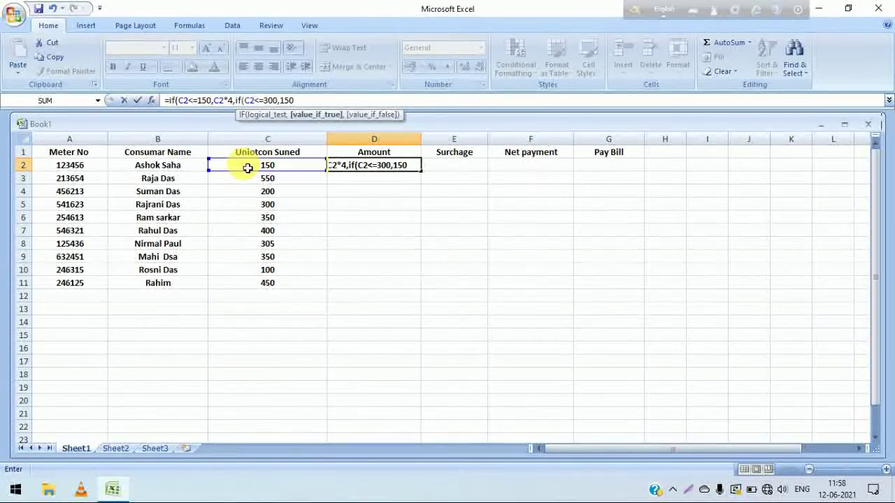
{"action": "type", "text": "*4"}
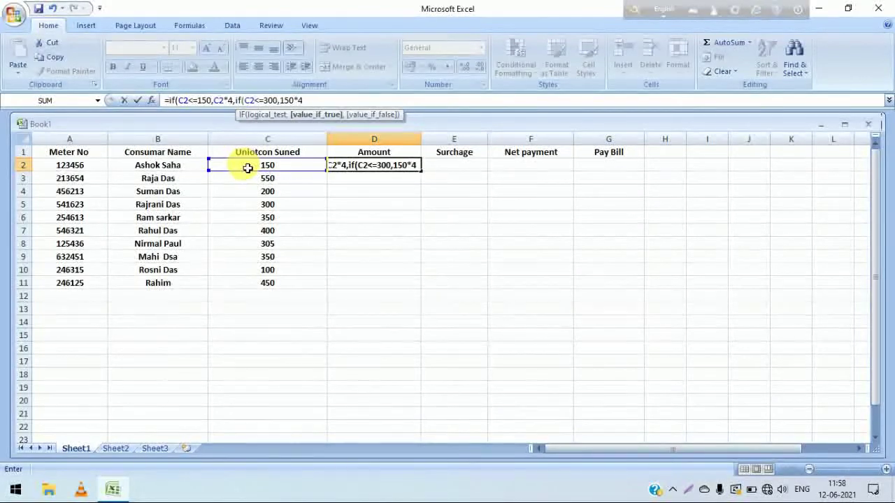
{"action": "type", "text": "+(C2"}
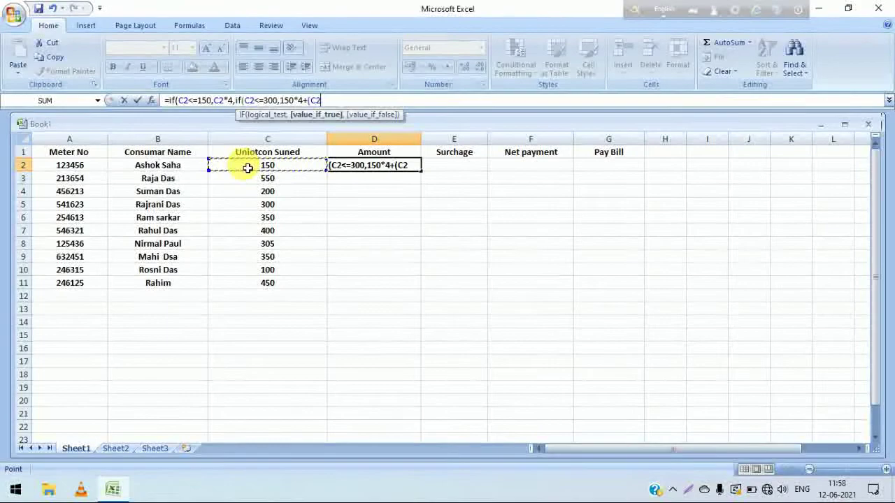
{"action": "type", "text": "-"}
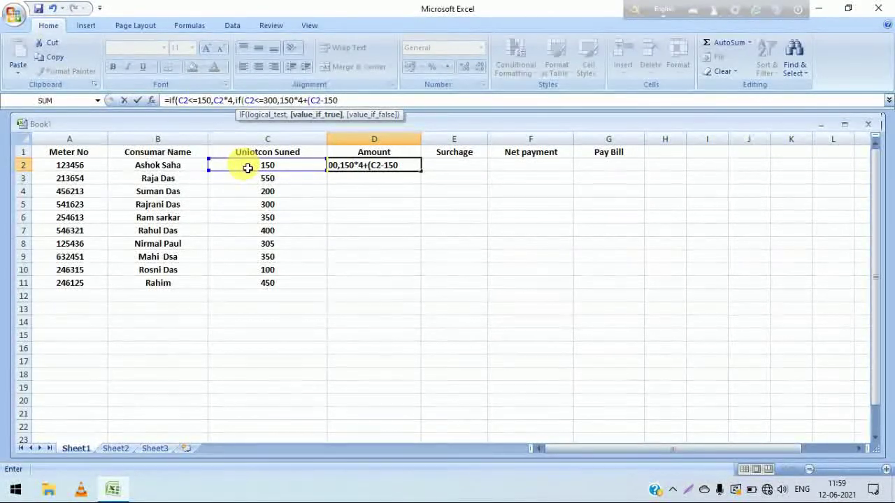
{"action": "type", "text": "150)"}
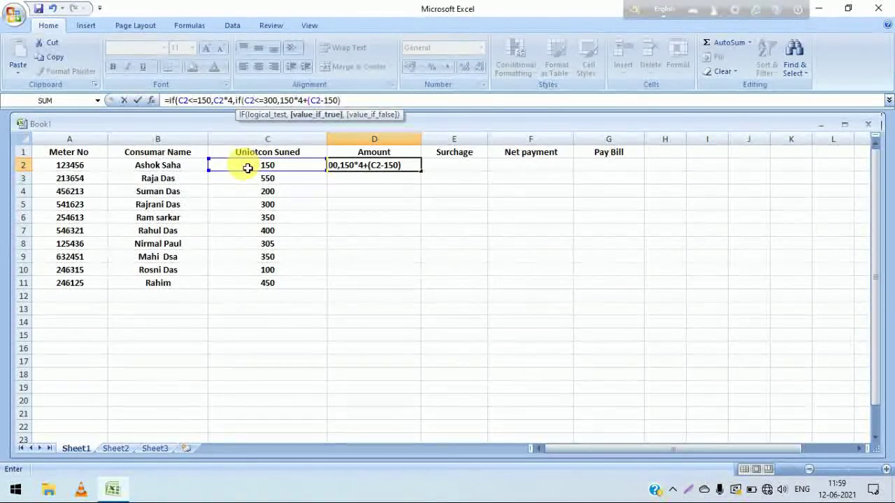
{"action": "type", "text": "*"}
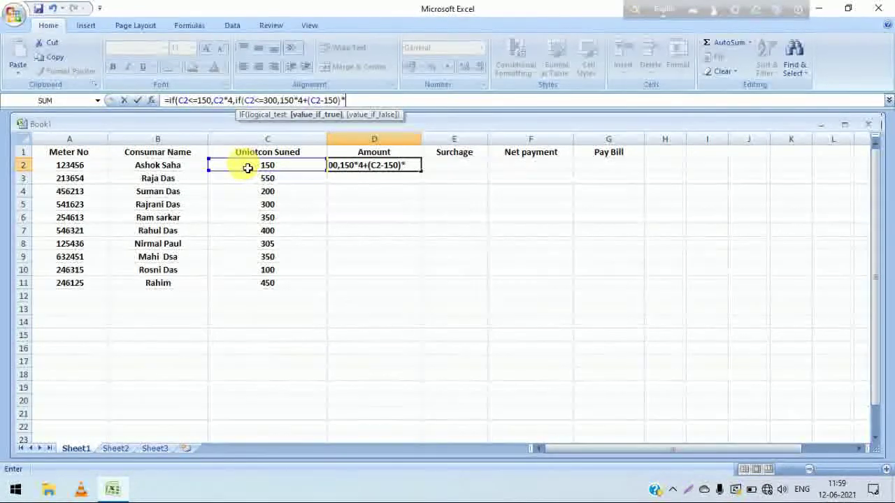
{"action": "type", "text": "5."}
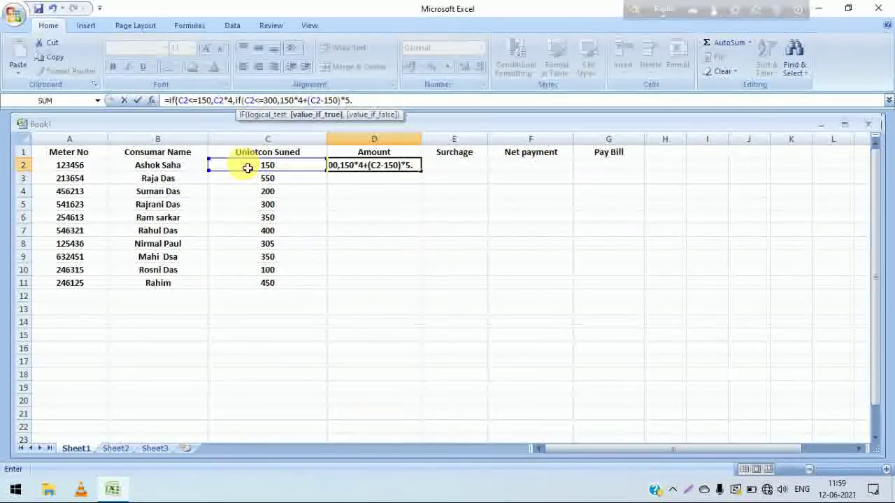
{"action": "type", "text": "50"}
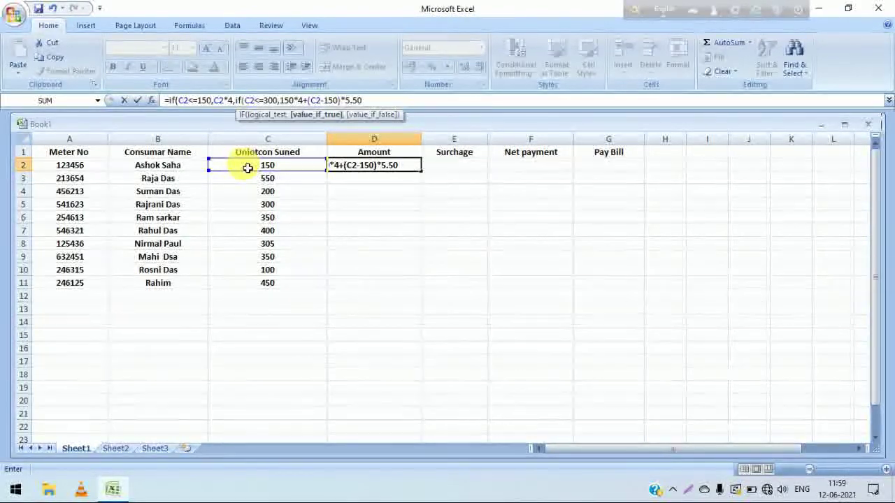
{"action": "type", "text": ","}
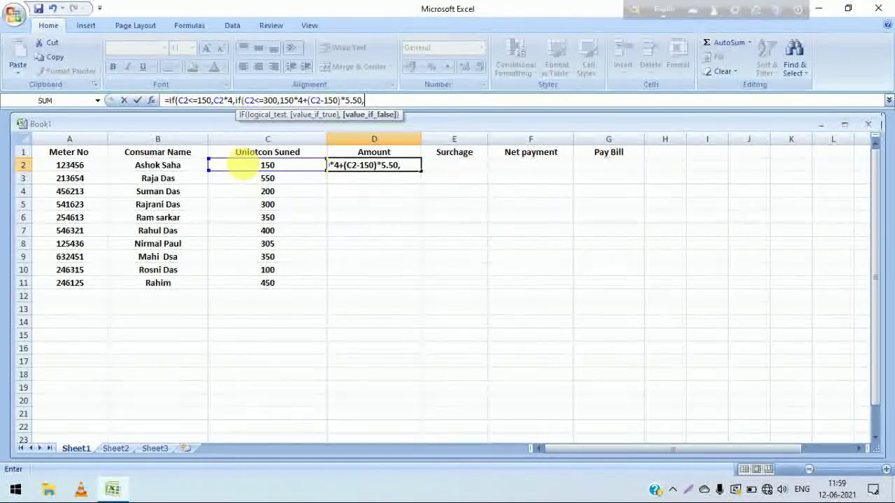
Add a third nested IF with the condition C2<=500 to the D2 formula, without a comma after C2.
{"action": "type", "text": "if"}
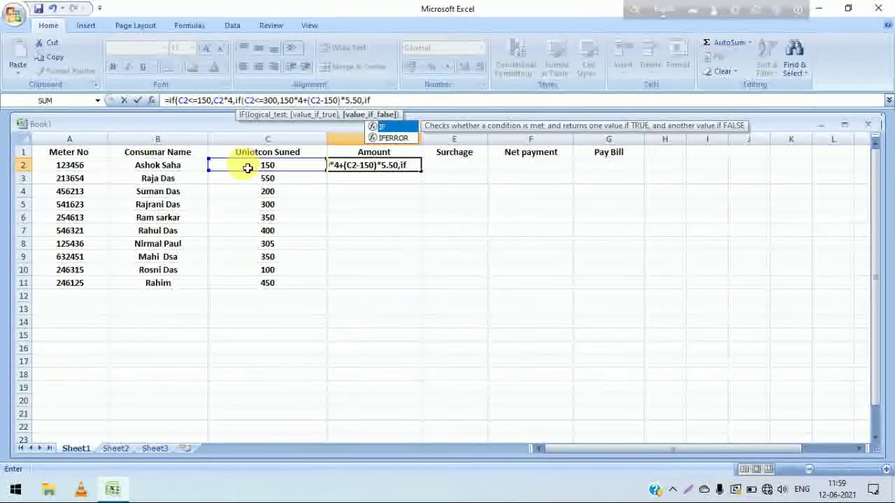
{"action": "type", "text": "("}
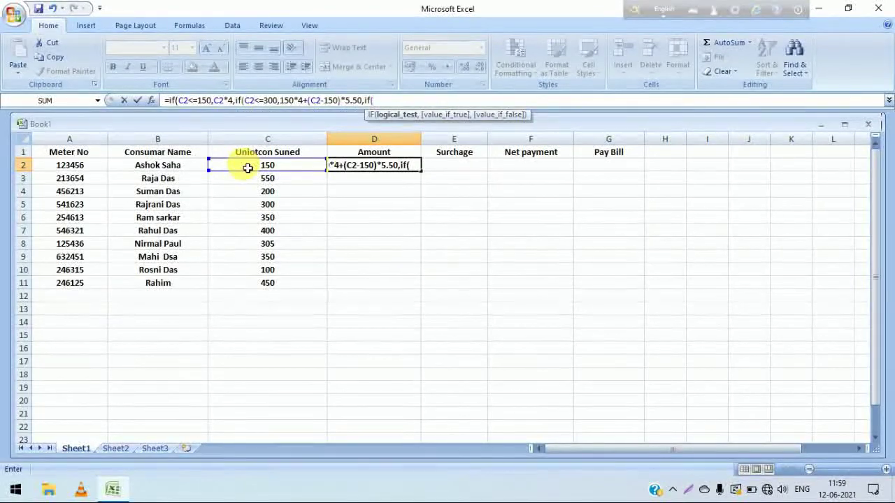
{"action": "left_click", "coordinate": [250, 172]}
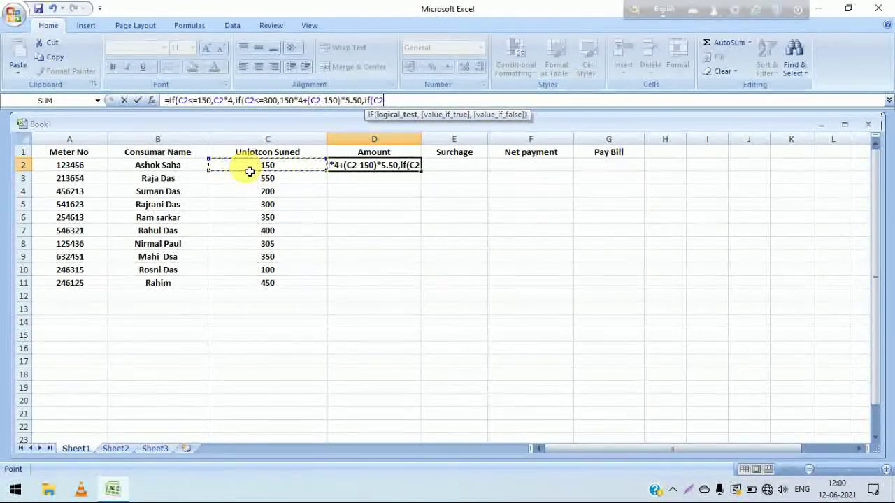
{"action": "type", "text": ",<"}
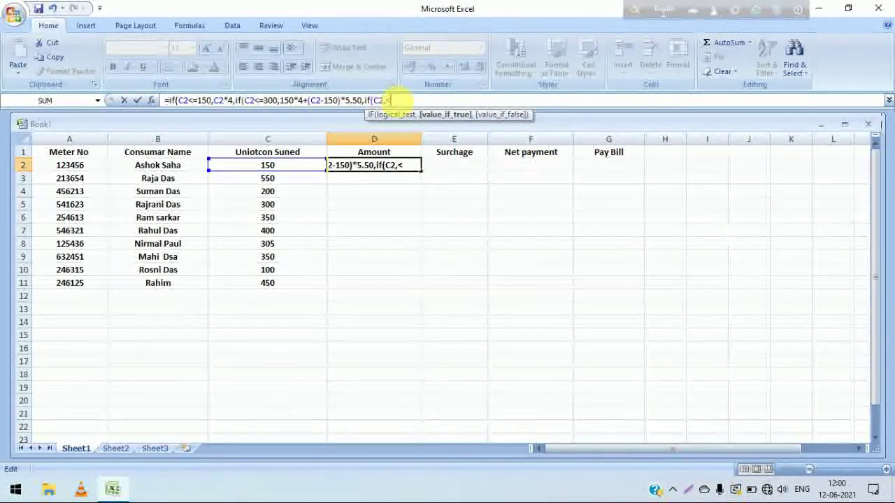
{"action": "key", "text": "Left"}
{"action": "key", "text": "BackSpace"}
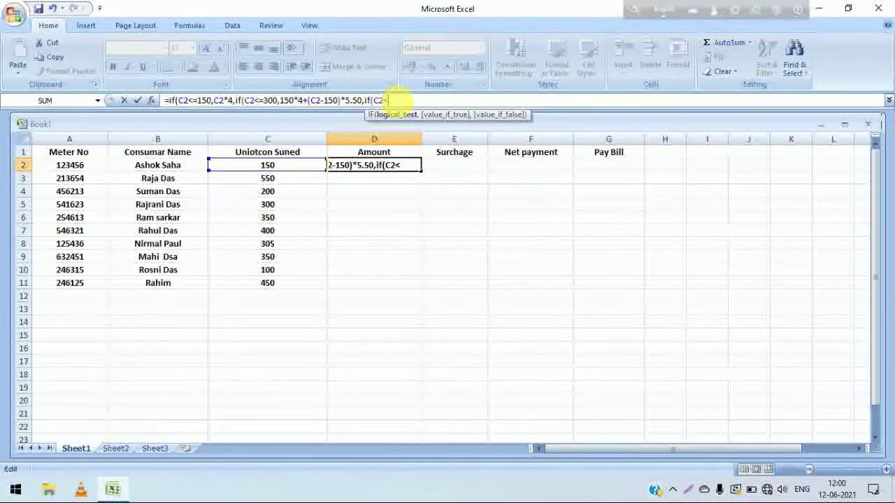
{"action": "type", "text": "=500,"}
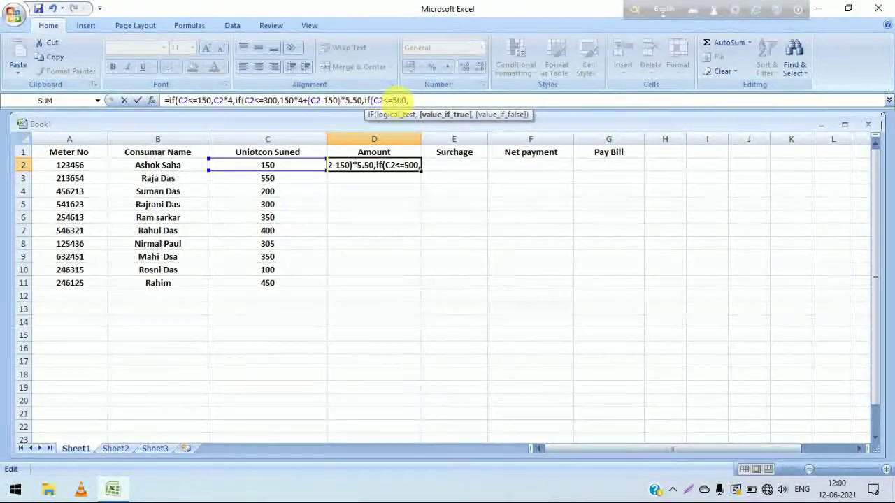
Enter 150*4+150*5.50+(C2-300)*7.50 as the true value of the C2<=500 condition, followed by a comma.
{"action": "type", "text": "150"}
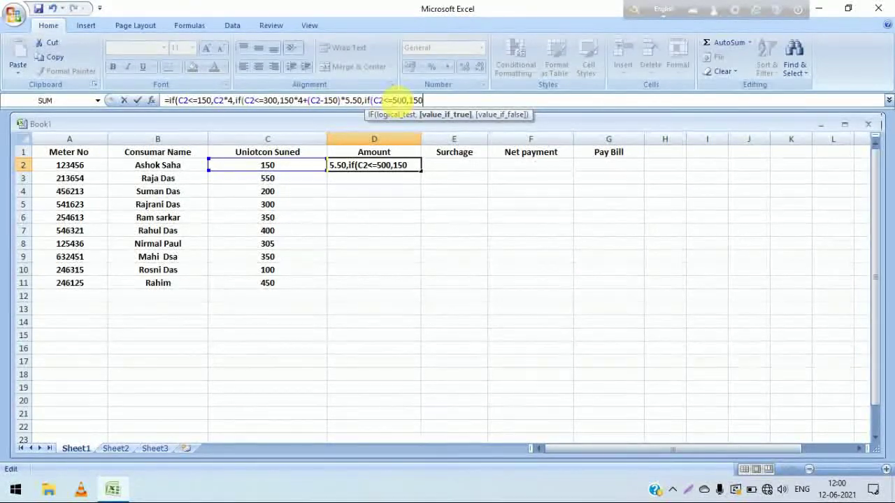
{"action": "type", "text": "*4"}
{"action": "type", "text": "+150*5"}
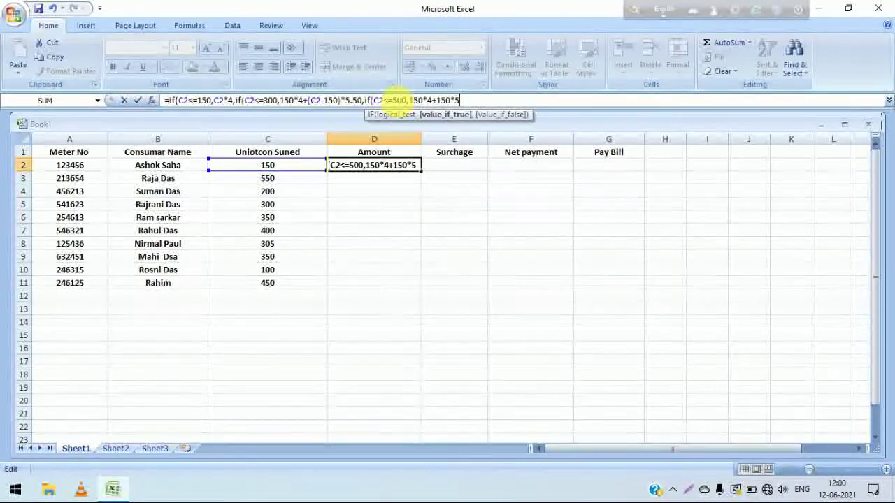
{"action": "type", "text": ".50+(C2-"}
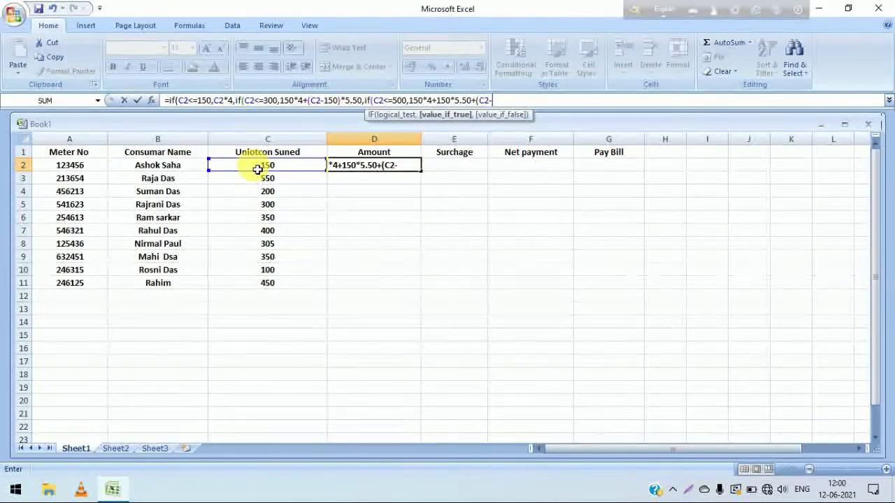
{"action": "type", "text": "300)*"}
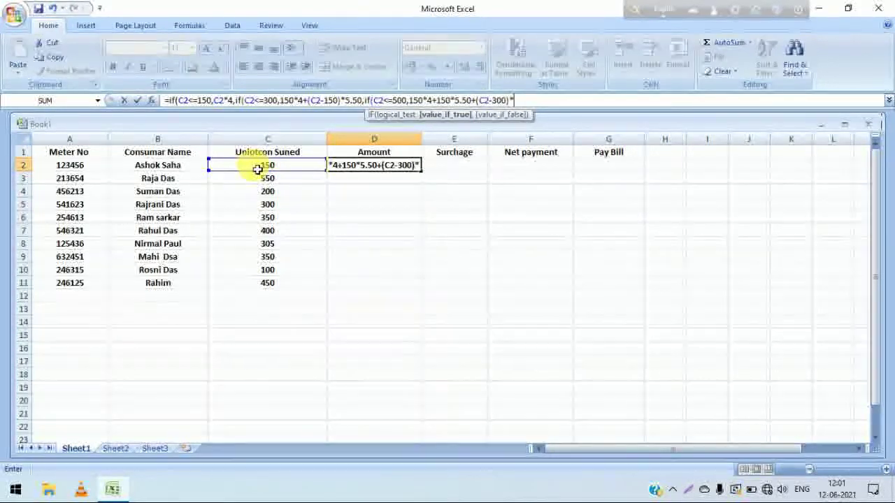
{"action": "type", "text": "7"}
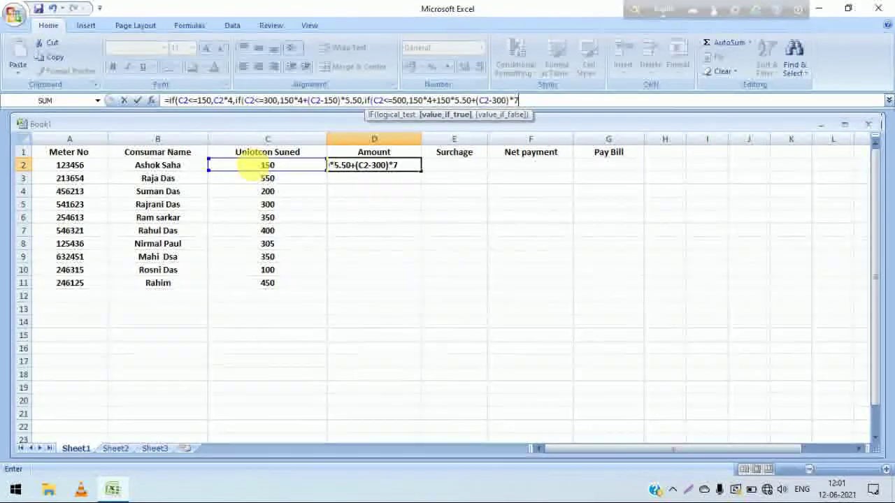
{"action": "type", "text": ".50"}
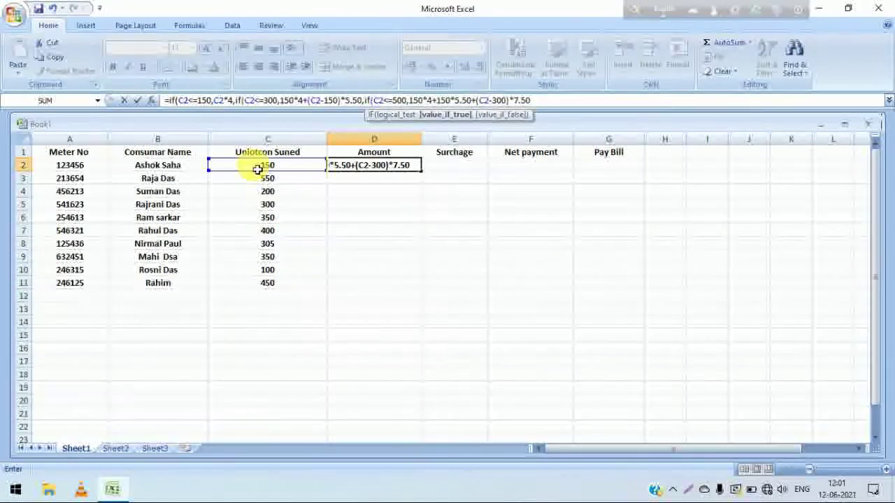
{"action": "type", "text": ","}
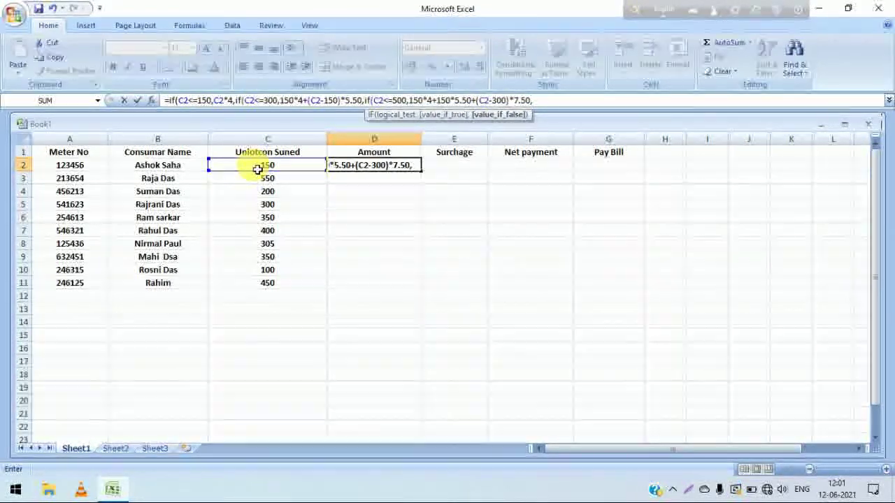
Add a fourth nested IF with the condition C2>500 to the D2 formula, followed by a comma.
{"action": "type", "text": "if"}
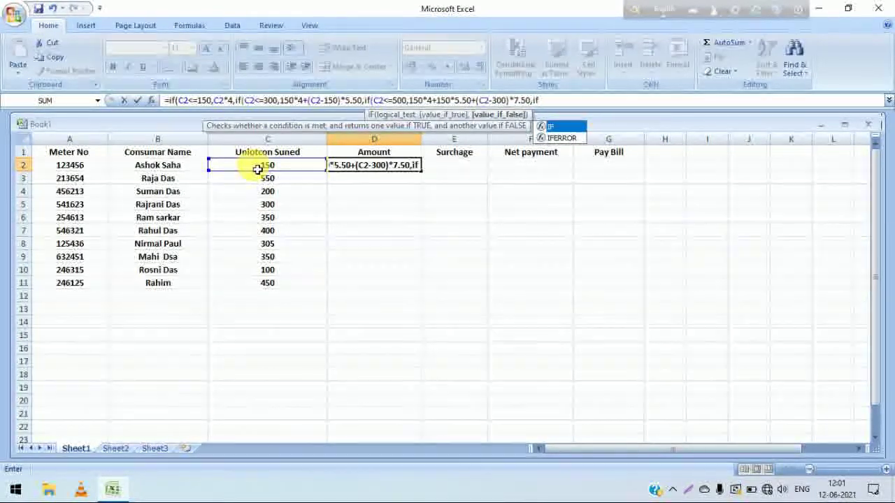
{"action": "type", "text": "("}
{"action": "left_click", "coordinate": [257, 169]}
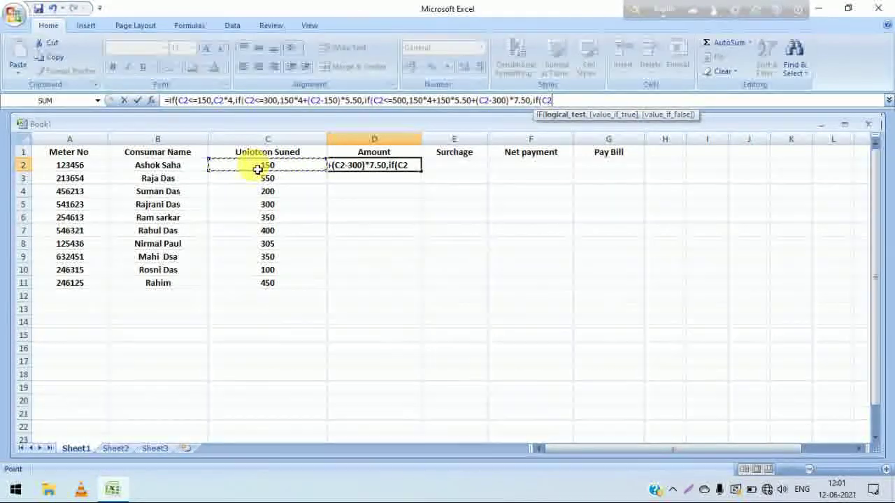
{"action": "type", "text": ">"}
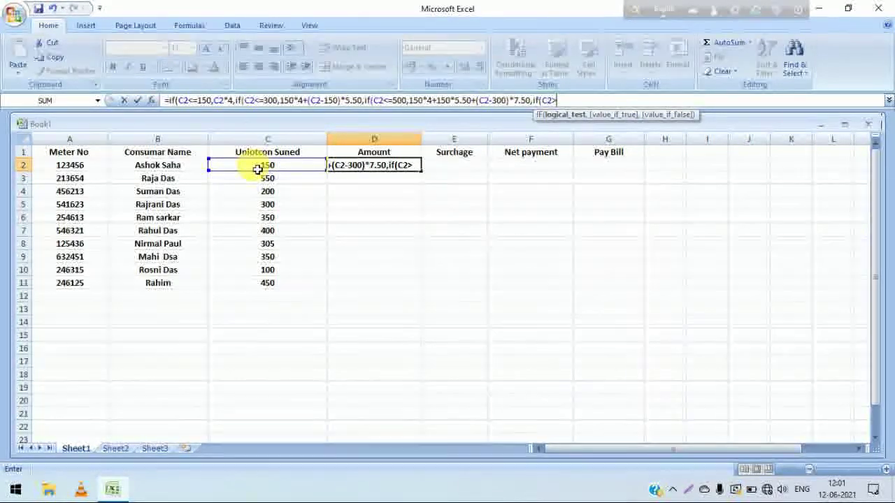
{"action": "type", "text": "500"}
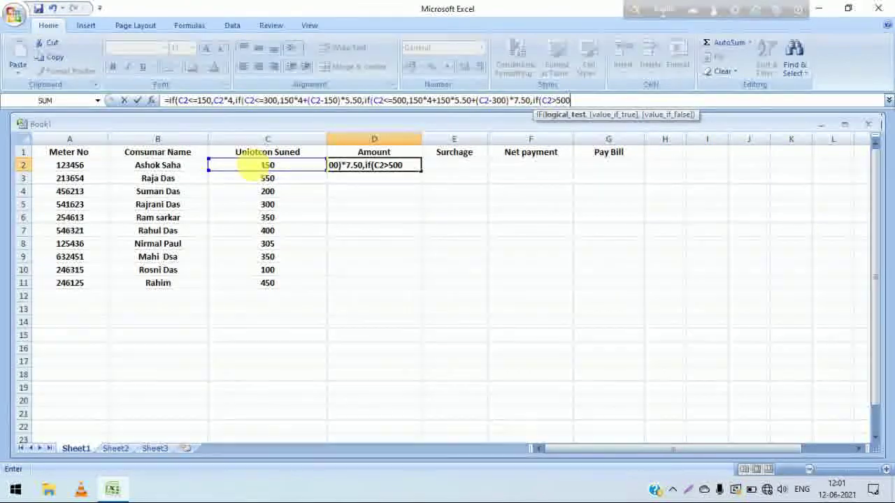
{"action": "type", "text": ","}
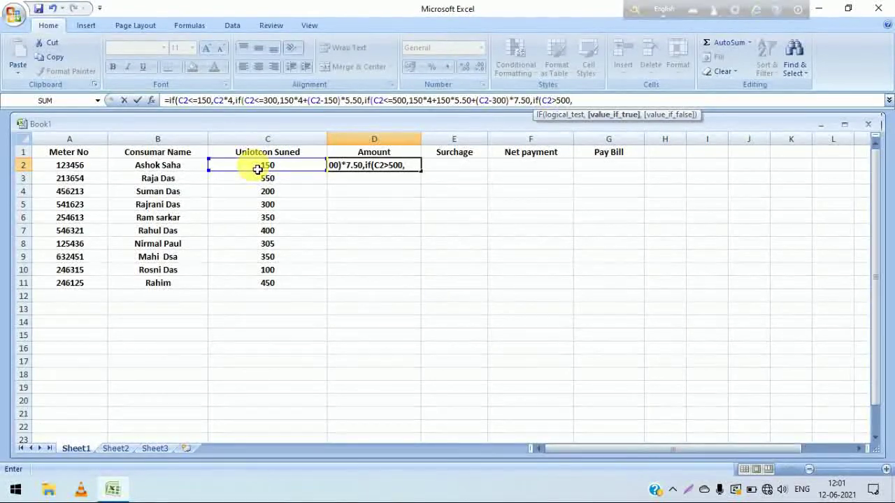
Begin the true value of the C2>500 condition with 150*4+150*5.50+200*10+.
{"action": "type", "text": "150"}
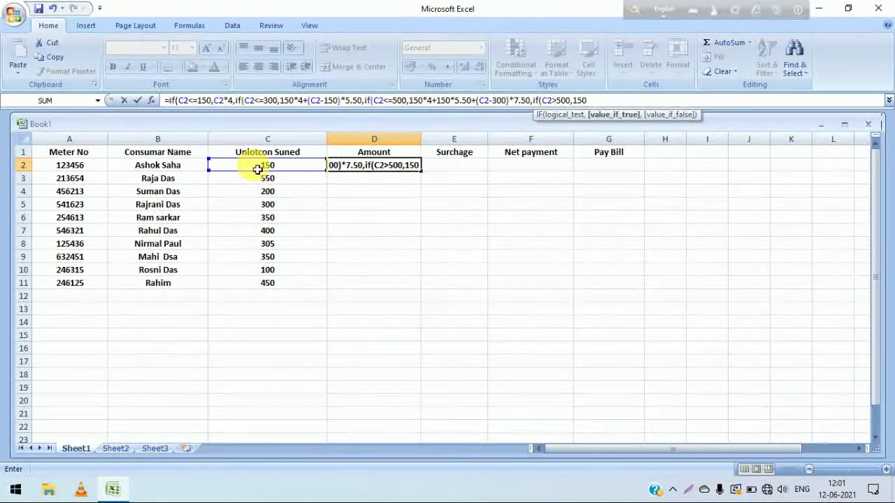
{"action": "type", "text": "*4"}
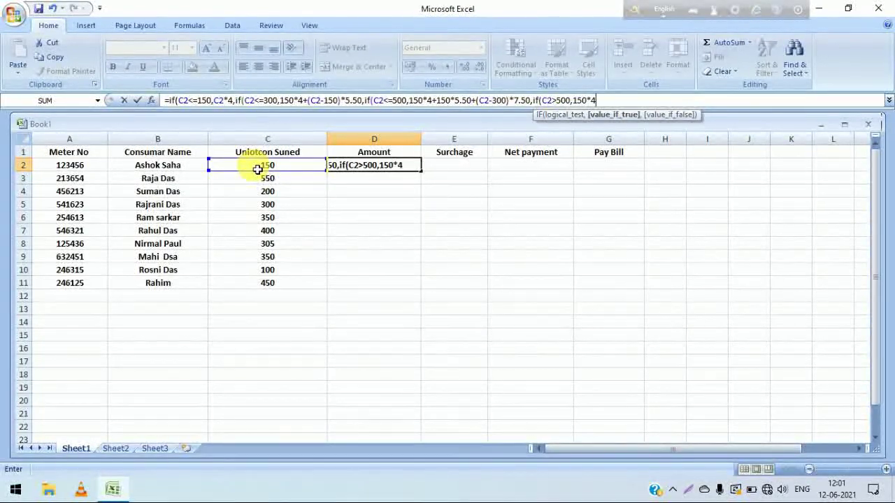
{"action": "type", "text": "+150"}
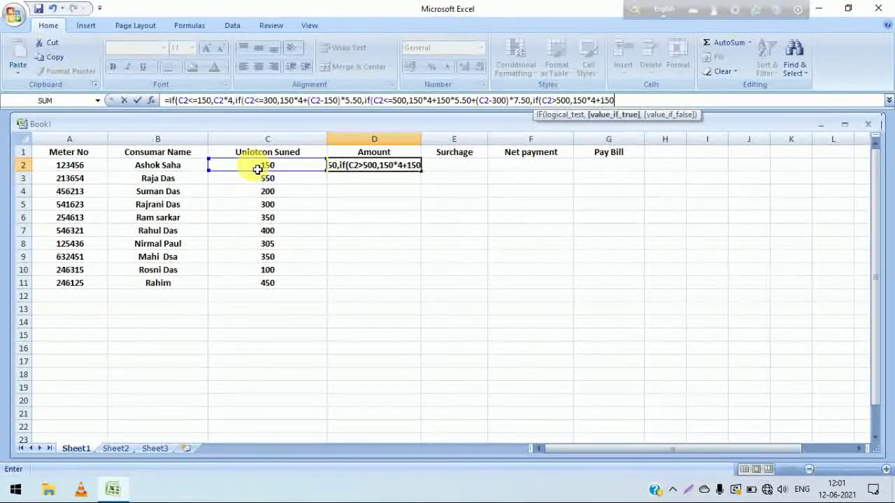
{"action": "type", "text": "*"}
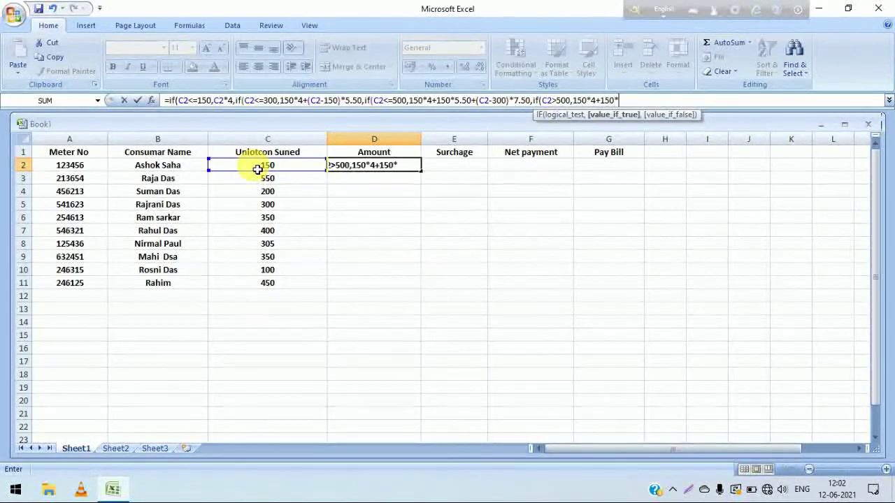
{"action": "type", "text": "5.50+"}
{"action": "type", "text": "200"}
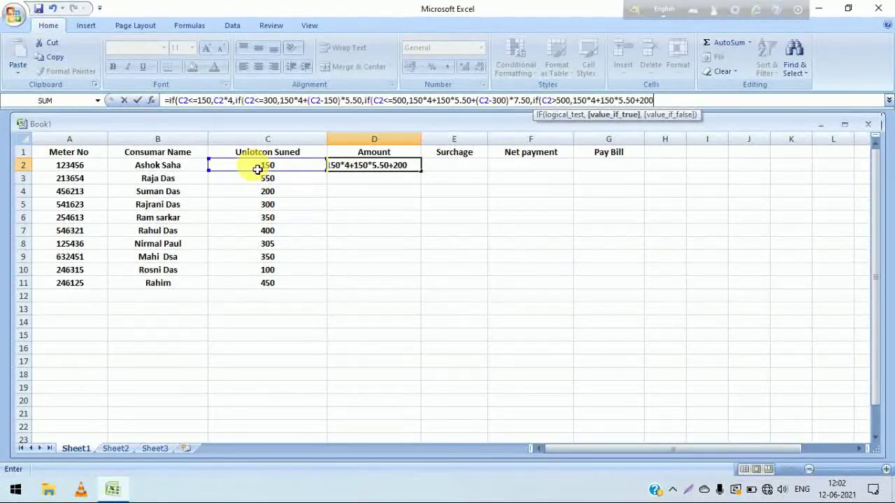
{"action": "type", "text": "*"}
{"action": "type", "text": "10"}
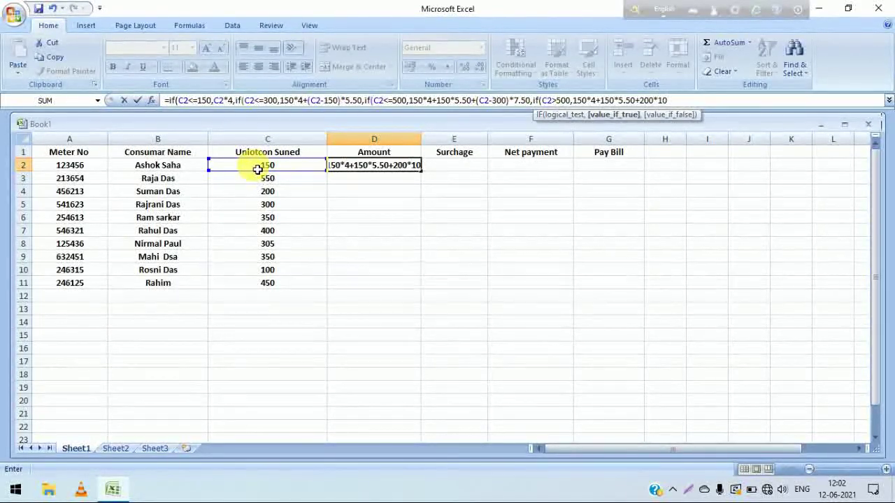
{"action": "type", "text": "+"}
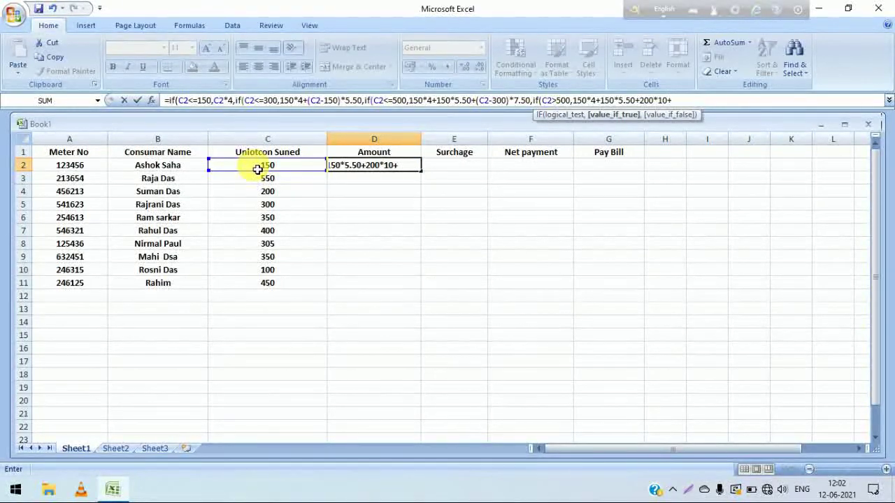
Finish the D2 formula with (C2-500)10 and four closing parentheses, and enter it, accepting the proposed correction to (C2-500)*10.
{"action": "type", "text": "("}
{"action": "left_click", "coordinate": [257, 170]}
{"action": "type", "text": "-500"}
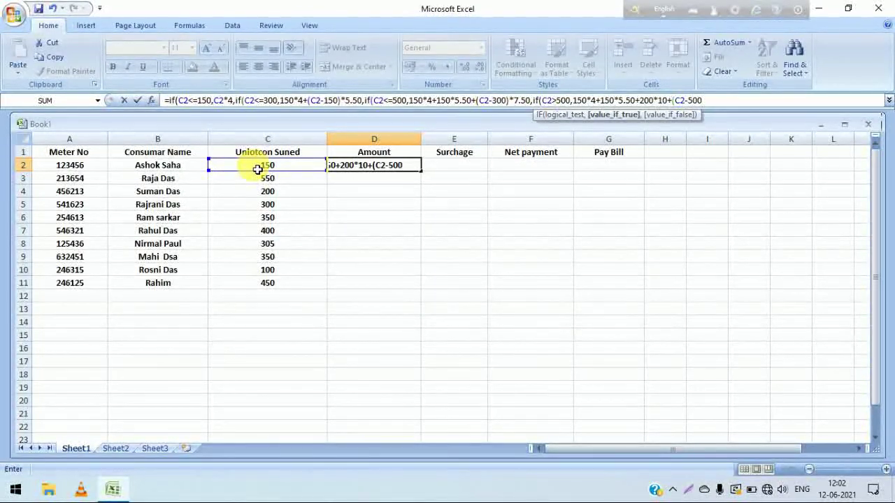
{"action": "type", "text": ")"}
{"action": "type", "text": "10)))"}
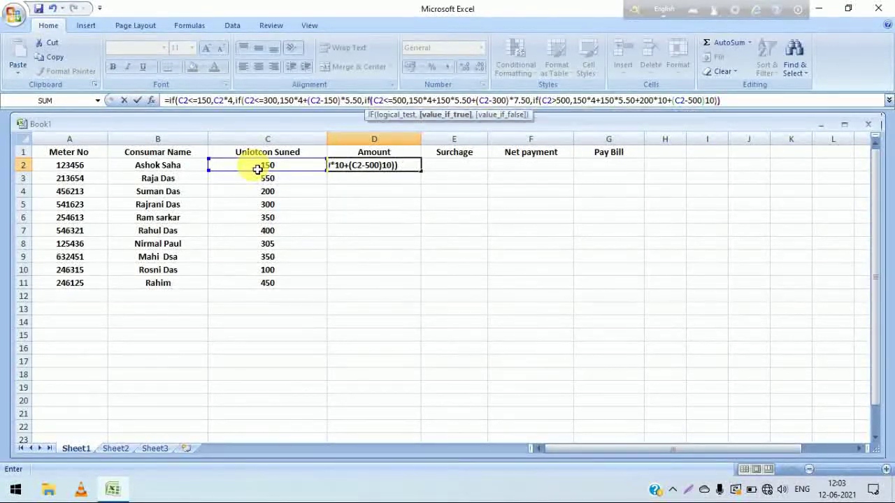
{"action": "type", "text": ")"}
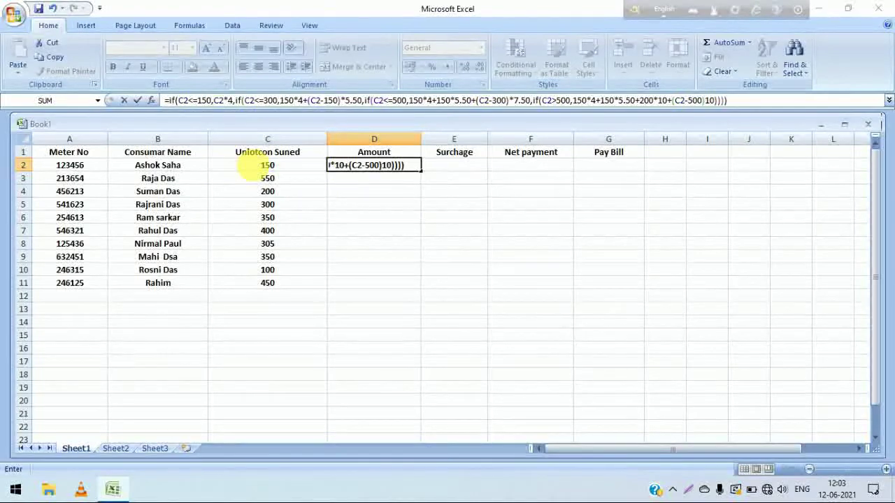
{"action": "key", "text": "Return"}
{"action": "left_click", "coordinate": [424, 297]}
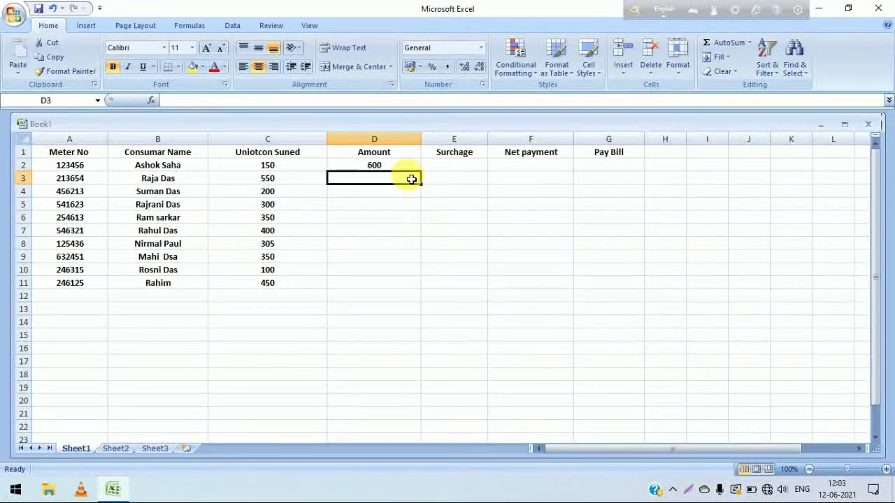
Check the amount in D2 by opening Calculator and computing 150 × 4.
{"action": "left_click", "coordinate": [406, 167]}
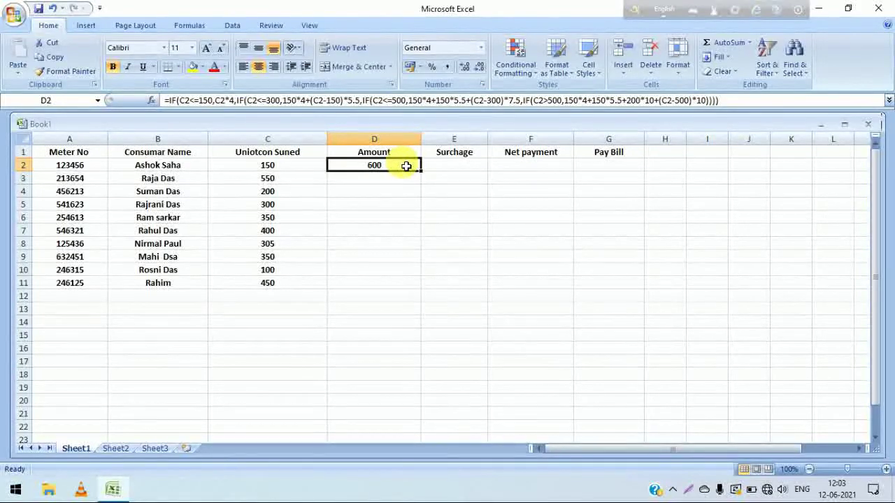
{"action": "left_click", "coordinate": [11, 494]}
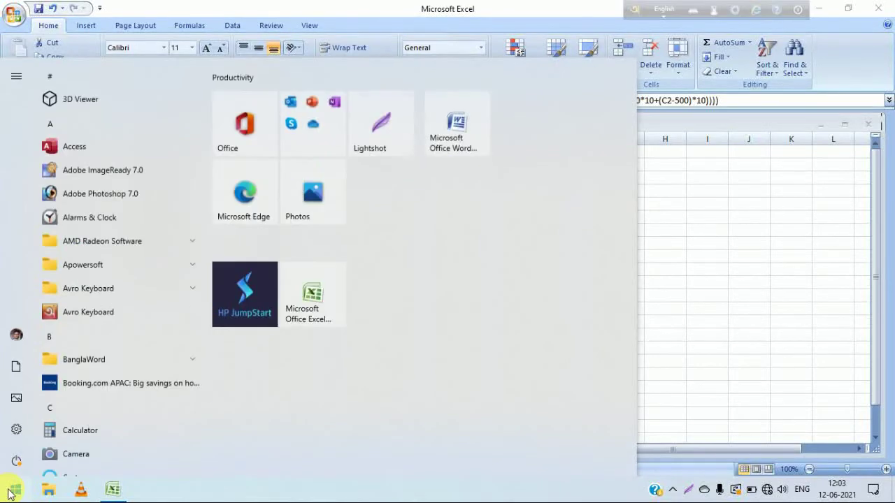
{"action": "type", "text": "c"}
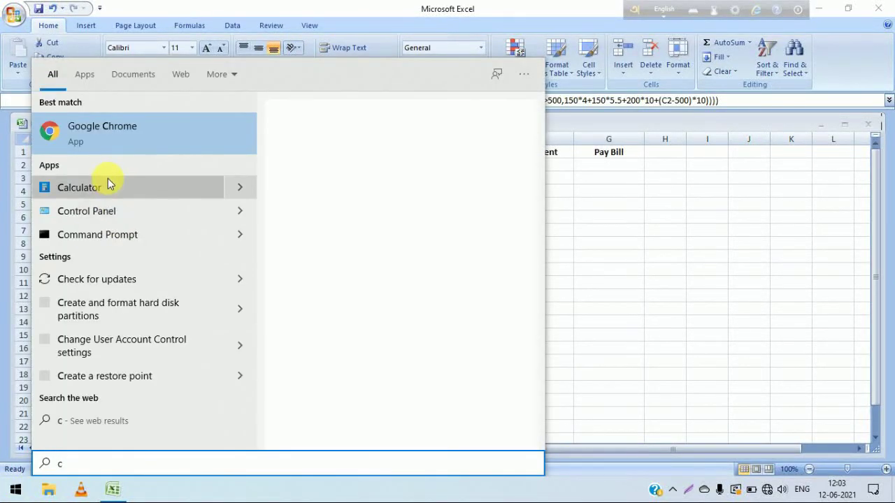
{"action": "left_click", "coordinate": [107, 190]}
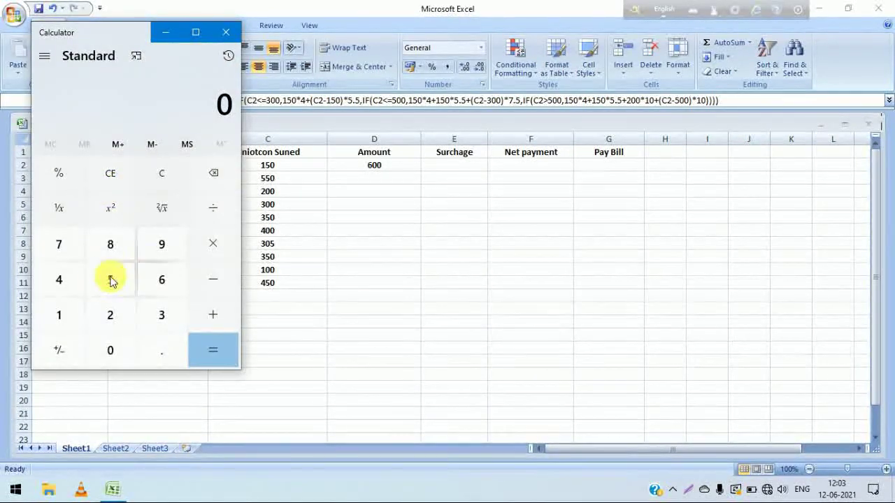
{"action": "left_click", "coordinate": [71, 307]}
{"action": "left_click", "coordinate": [110, 278]}
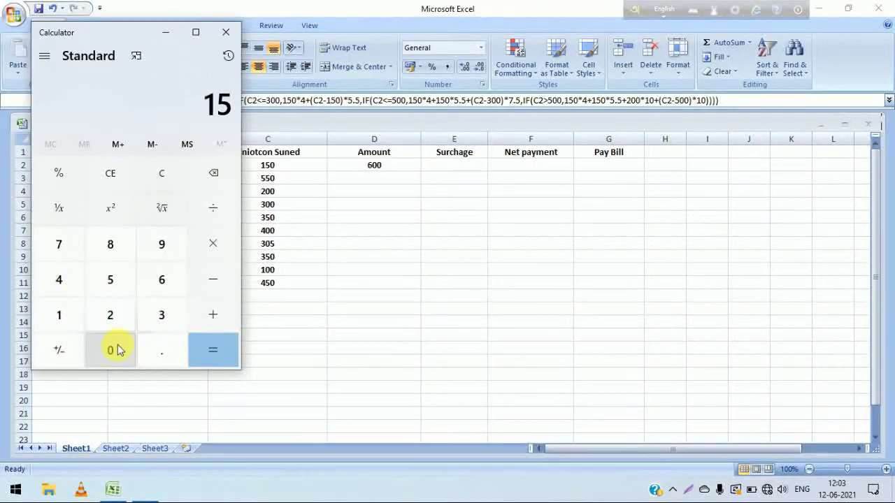
{"action": "left_click", "coordinate": [115, 350]}
{"action": "left_click", "coordinate": [217, 244]}
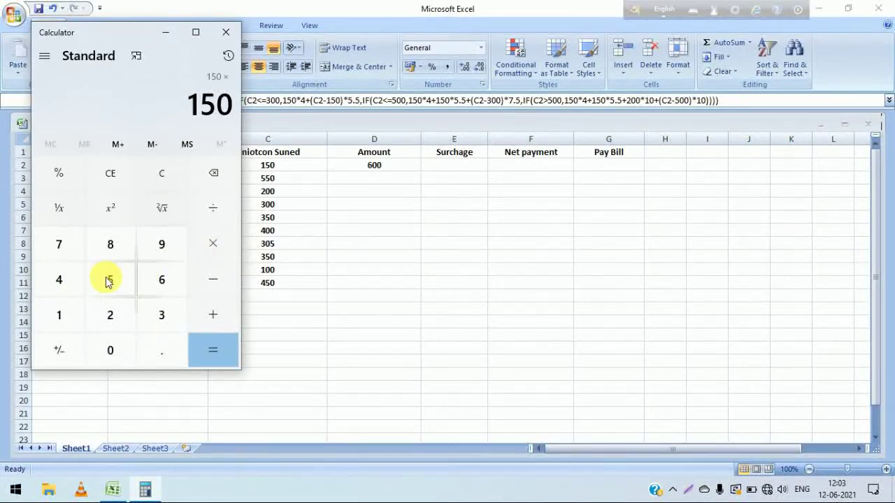
{"action": "left_click", "coordinate": [62, 278]}
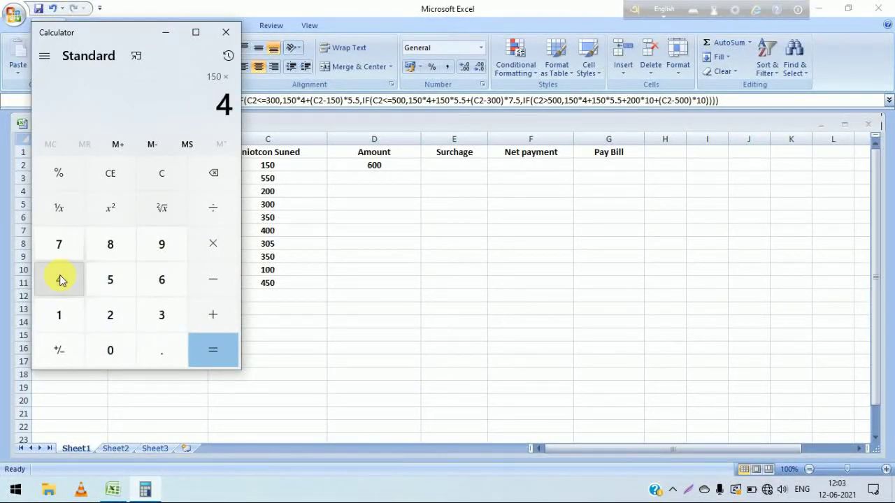
{"action": "left_click", "coordinate": [213, 361]}
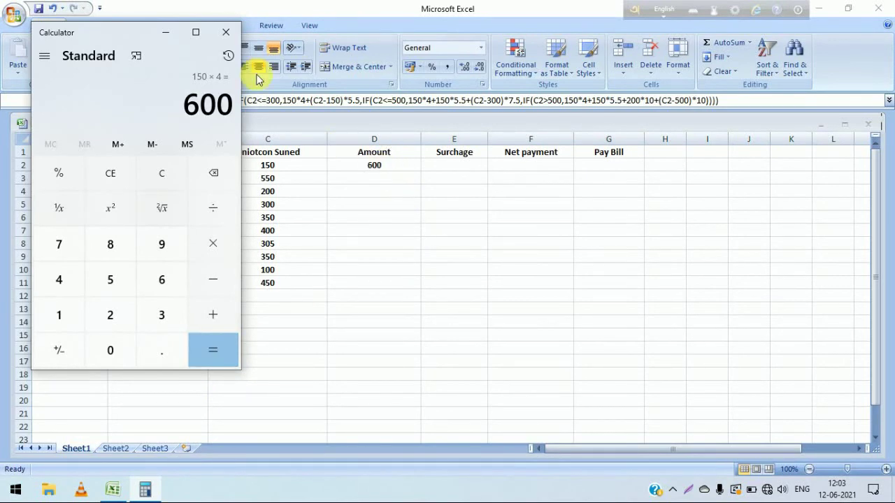
Move the calculator aside, return to the worksheet and fill the D2 formula down to D11.
{"action": "left_click_drag", "start_coordinate": [126, 30], "coordinate": [695, 41]}
{"action": "left_click", "coordinate": [365, 166]}
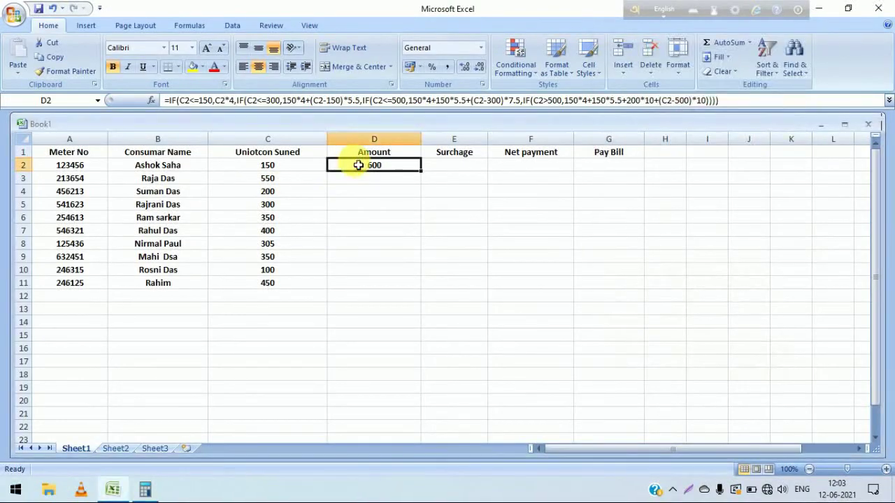
{"action": "left_click_drag", "start_coordinate": [424, 176], "coordinate": [414, 284]}
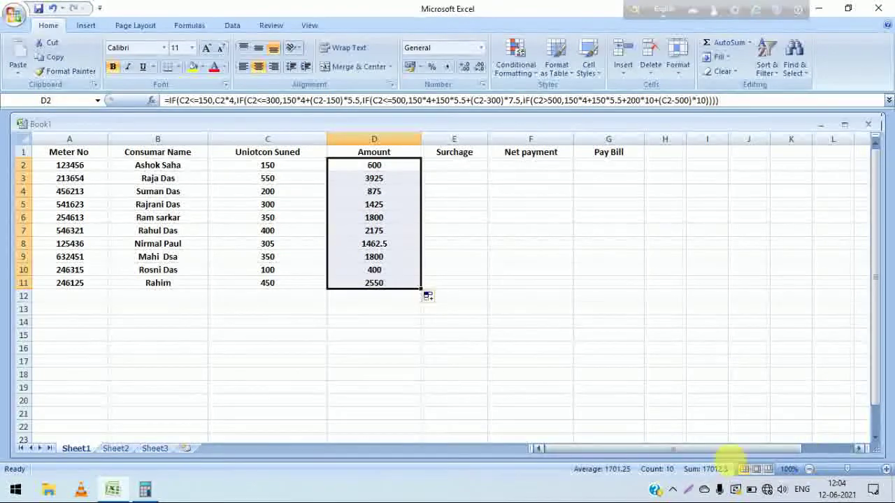
Switch to Calculator, clear the previous result and compute 150 × 1.50.
{"action": "left_click", "coordinate": [144, 491]}
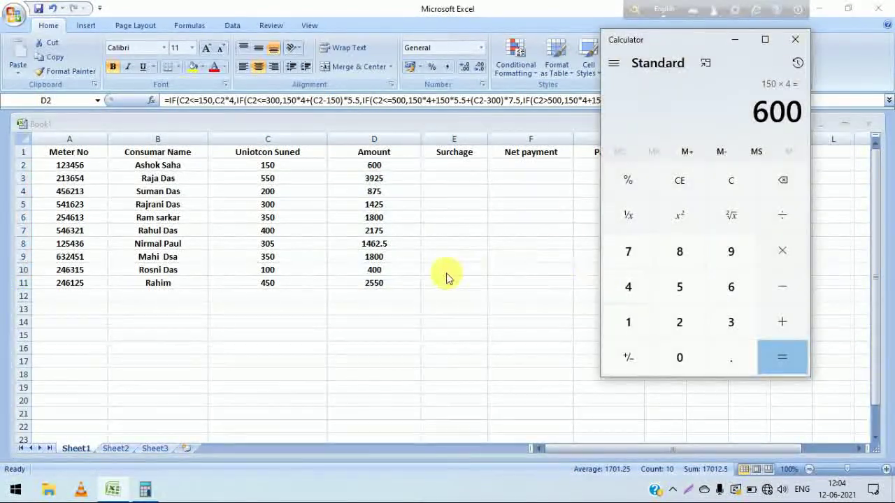
{"action": "left_click", "coordinate": [783, 179]}
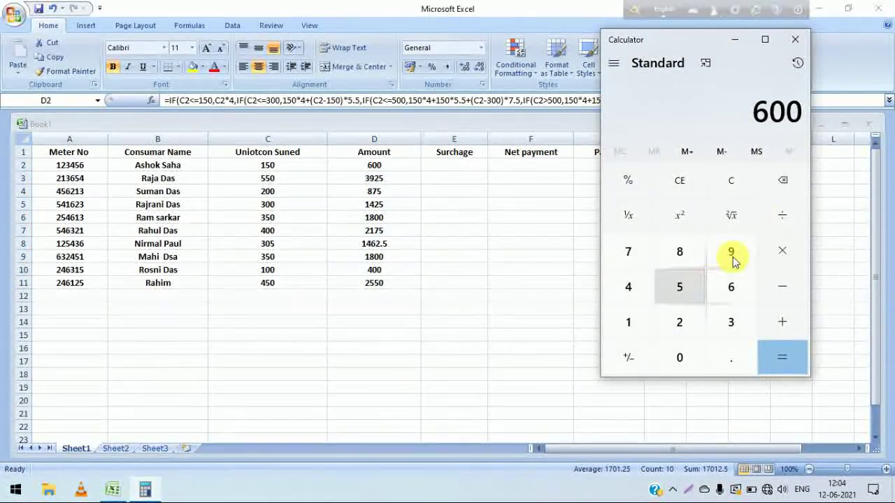
{"action": "left_click", "coordinate": [732, 189]}
{"action": "left_click", "coordinate": [631, 325]}
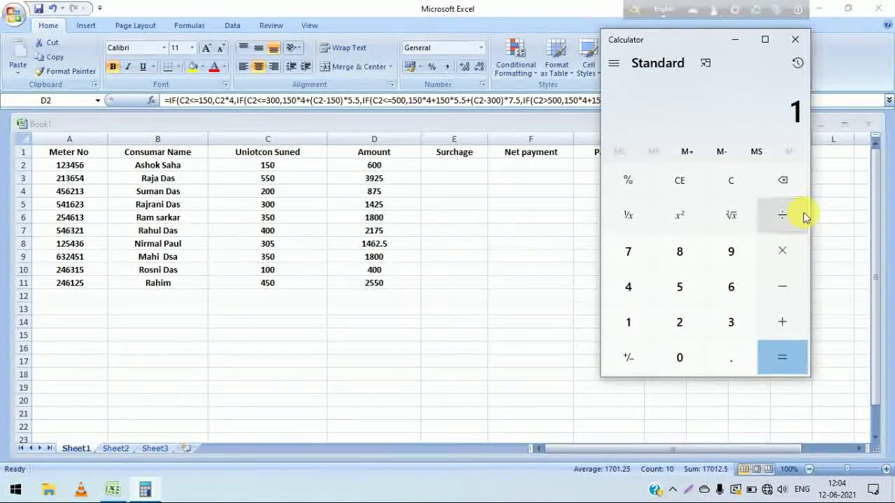
{"action": "left_click", "coordinate": [783, 181]}
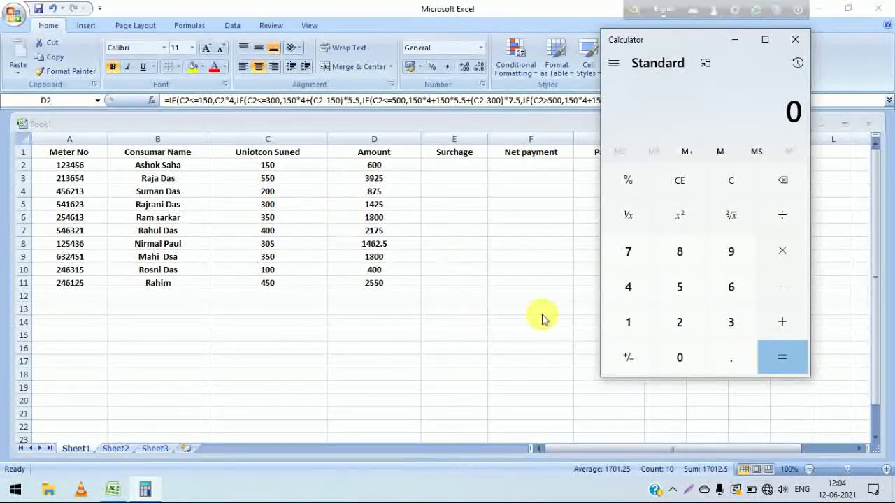
{"action": "left_click", "coordinate": [630, 325]}
{"action": "left_click", "coordinate": [680, 290]}
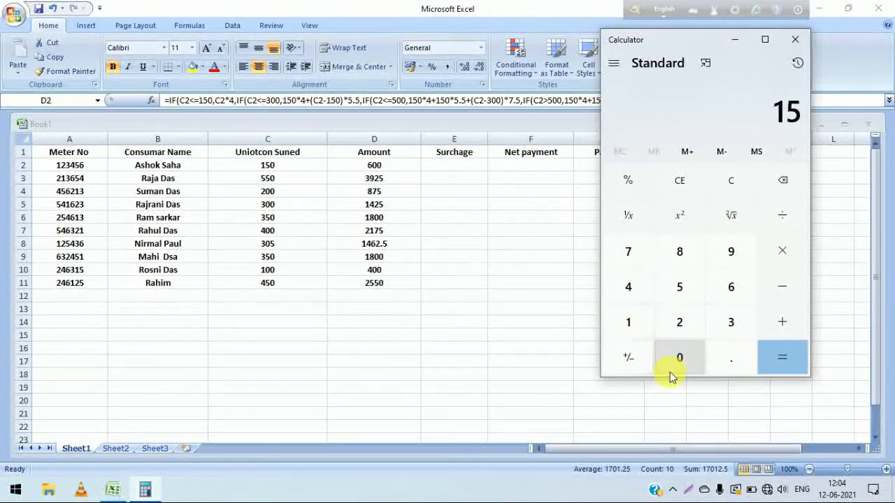
{"action": "left_click", "coordinate": [679, 360]}
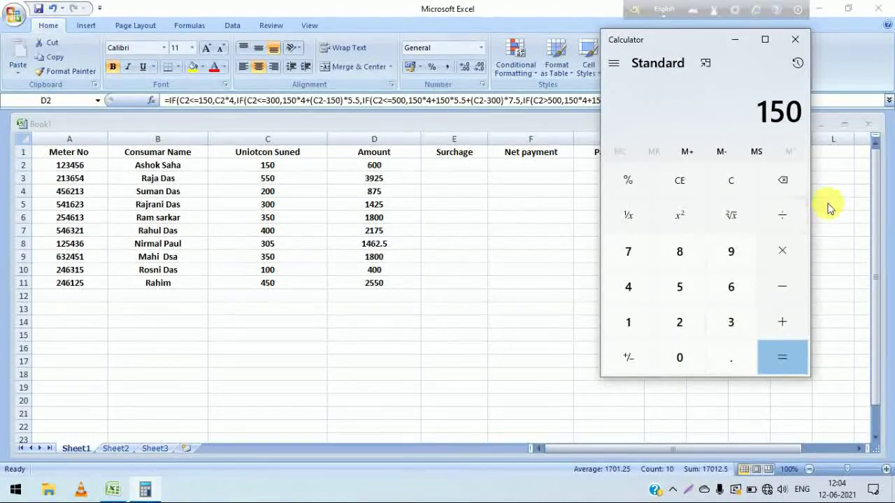
{"action": "left_click", "coordinate": [788, 256]}
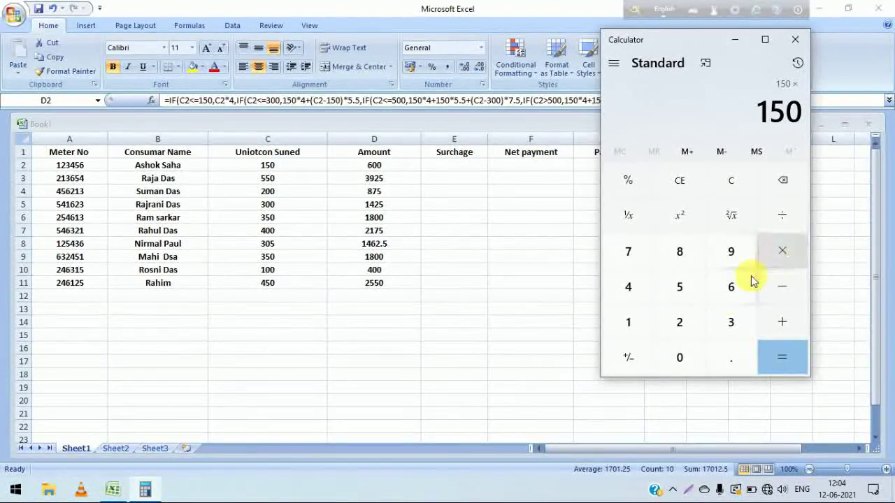
{"action": "left_click", "coordinate": [630, 325]}
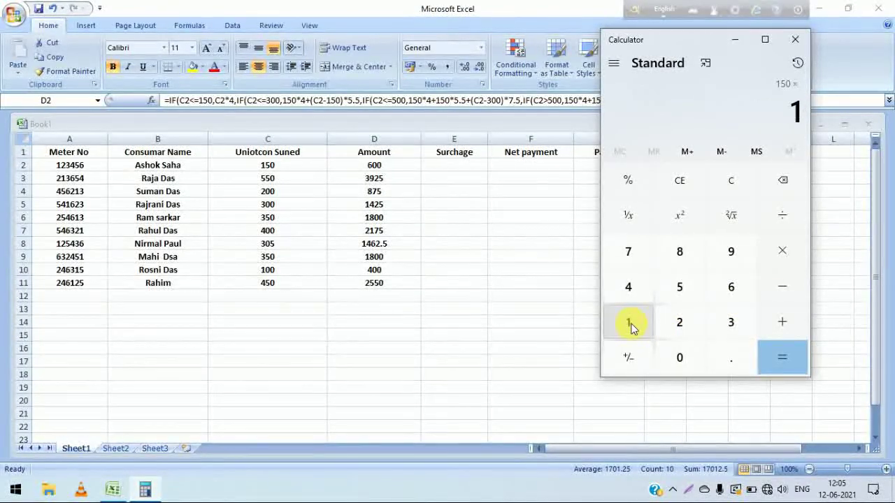
{"action": "left_click", "coordinate": [731, 357]}
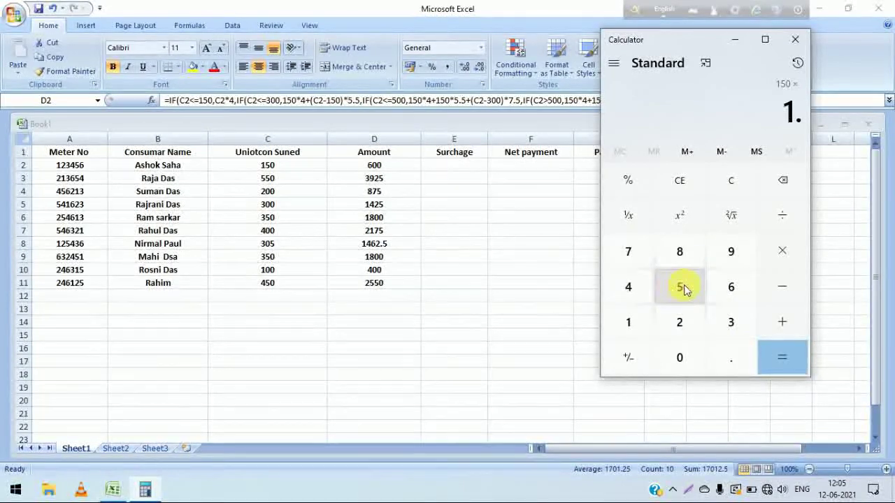
{"action": "left_click", "coordinate": [682, 289]}
{"action": "left_click", "coordinate": [686, 359]}
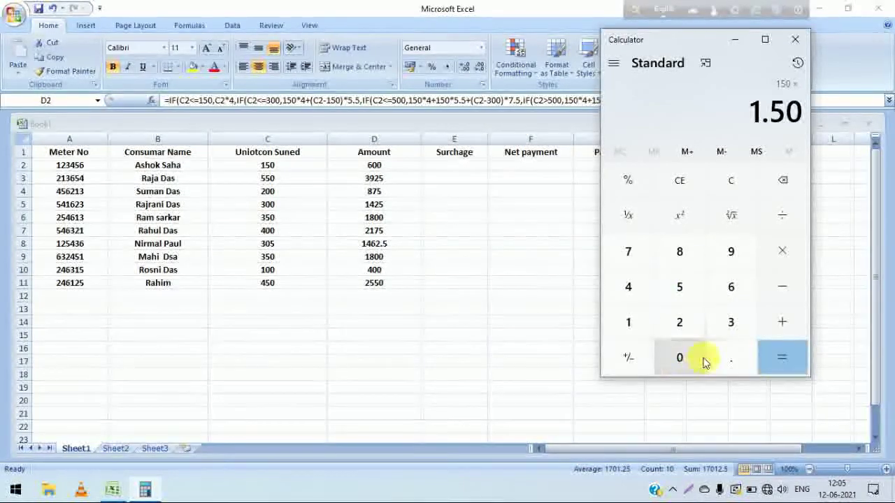
{"action": "left_click", "coordinate": [788, 360]}
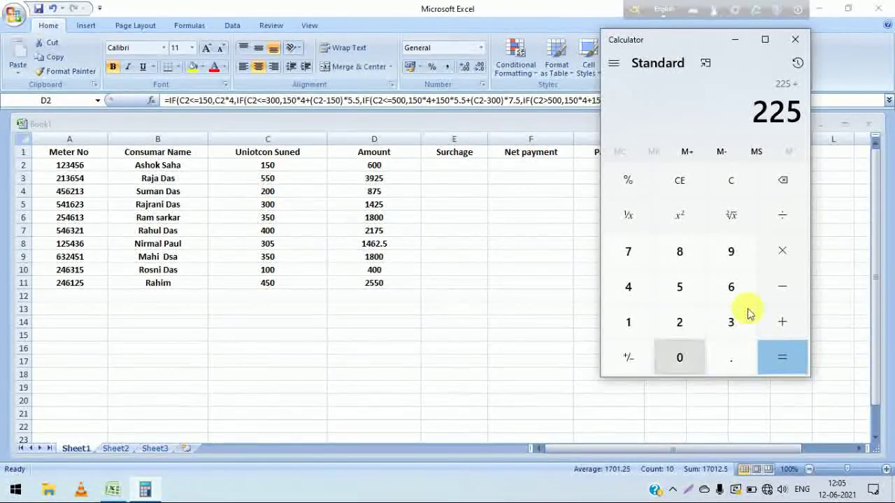
Add 1200 to the product in Calculator to check the amount in D5.
{"action": "left_click", "coordinate": [633, 324]}
{"action": "left_click", "coordinate": [683, 323]}
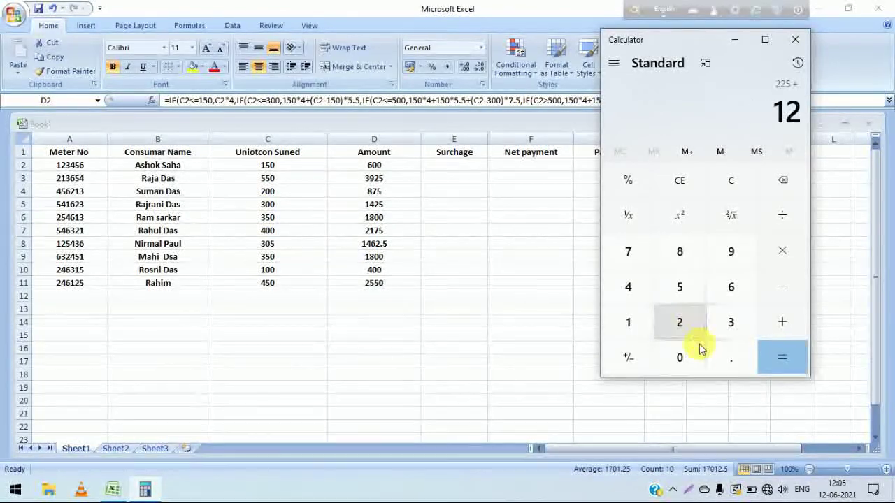
{"action": "left_click", "coordinate": [682, 355]}
{"action": "left_click", "coordinate": [682, 355]}
{"action": "left_click", "coordinate": [794, 368]}
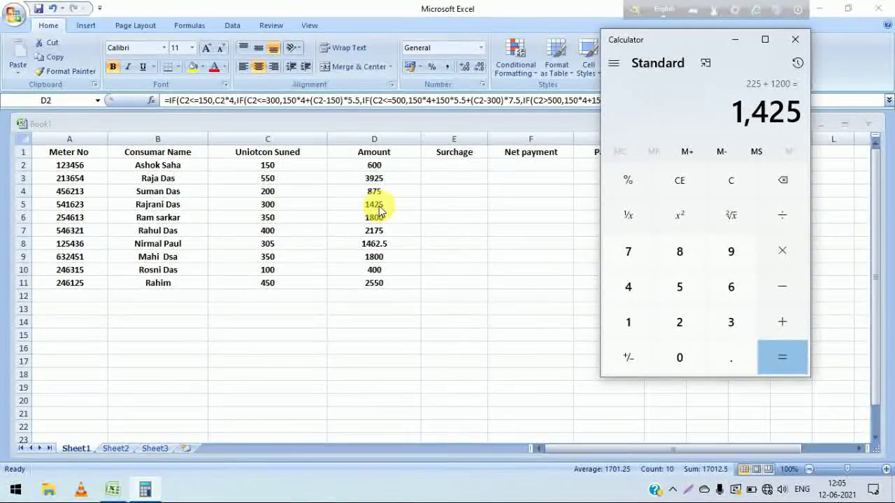
Return to the worksheet and start an IF formula in E2 with the condition D2<=1000 and the true value 0.
{"action": "key", "text": "alt+Tab"}
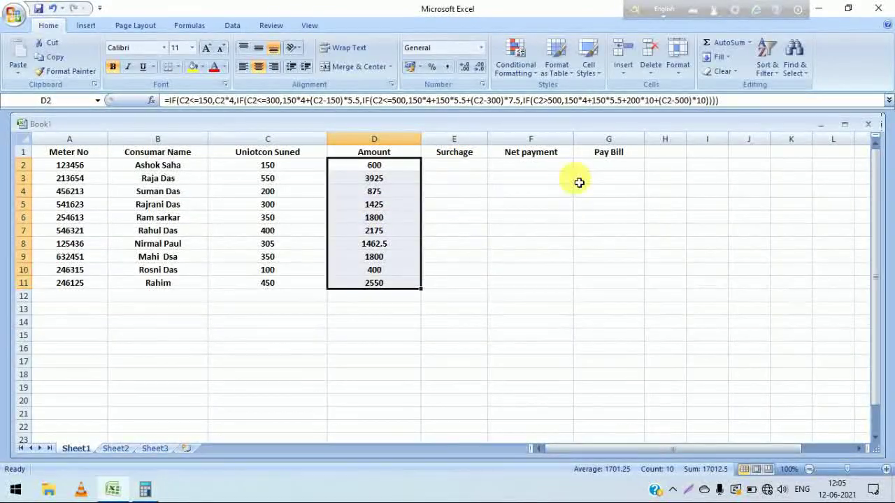
{"action": "left_click", "coordinate": [472, 167]}
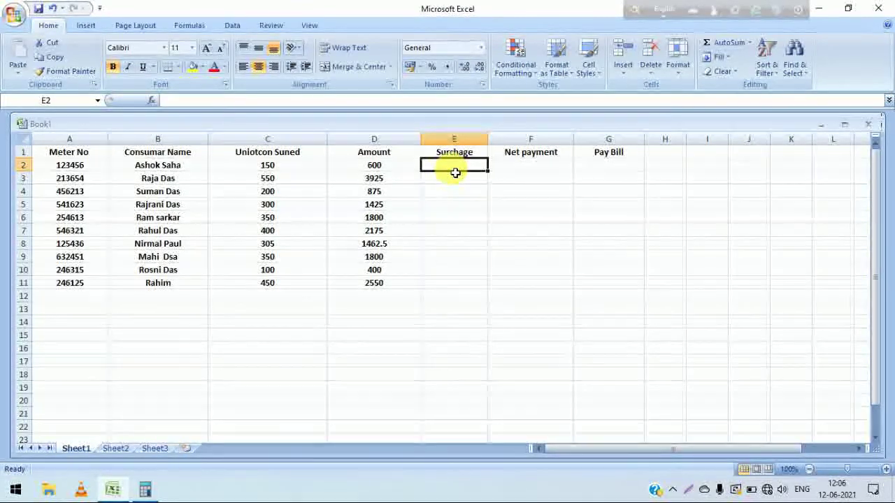
{"action": "type", "text": "=if"}
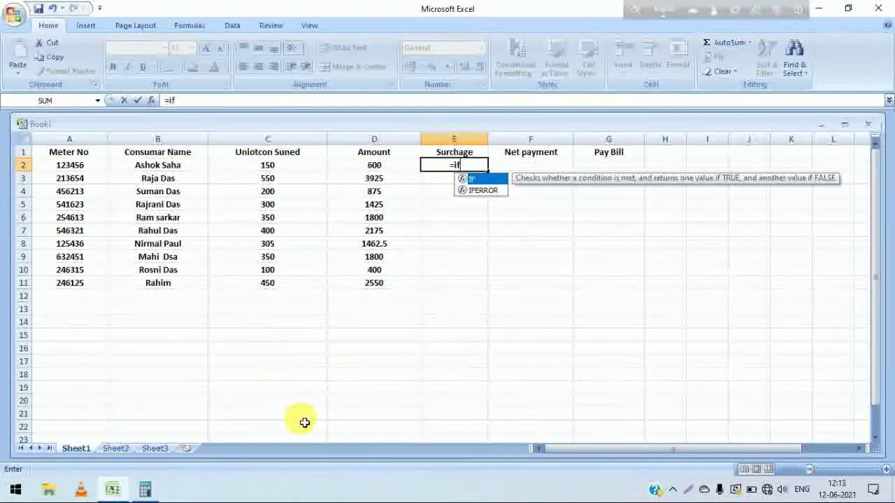
{"action": "type", "text": "("}
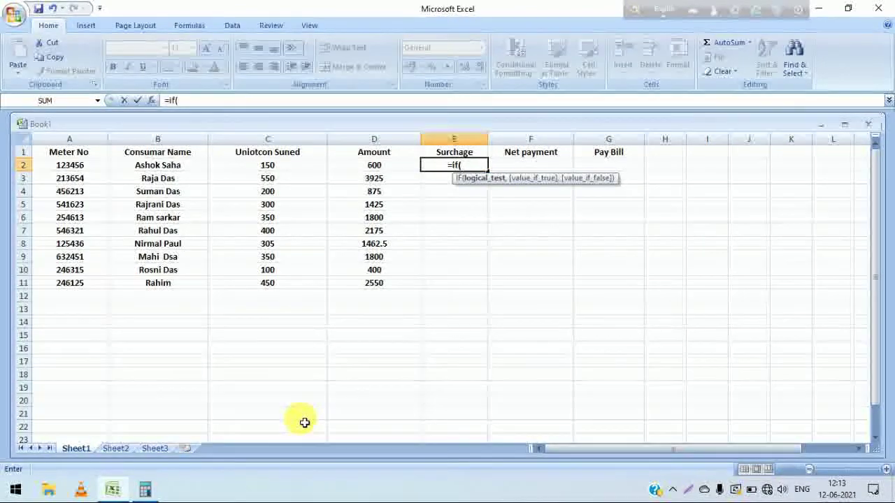
{"action": "left_click", "coordinate": [354, 166]}
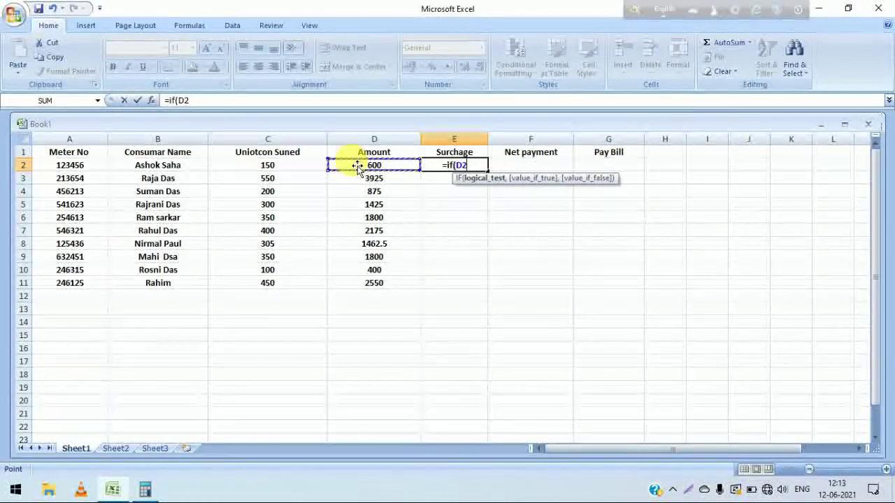
{"action": "type", "text": "<"}
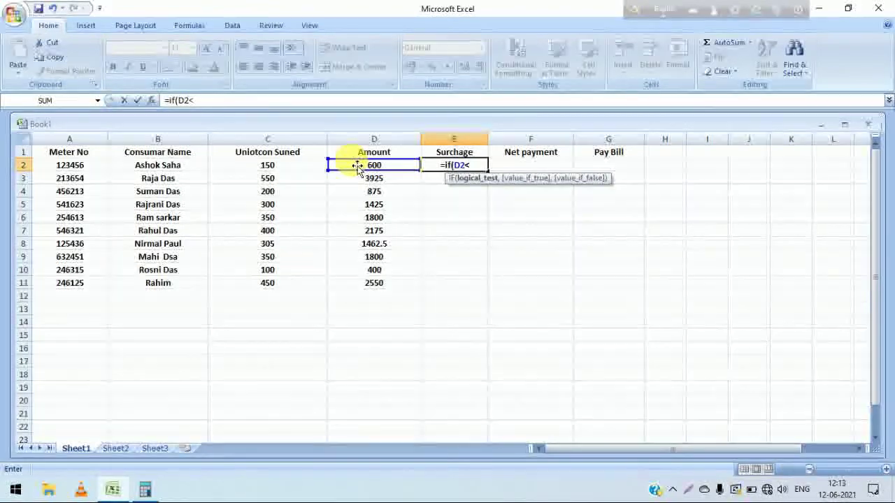
{"action": "type", "text": "=1000"}
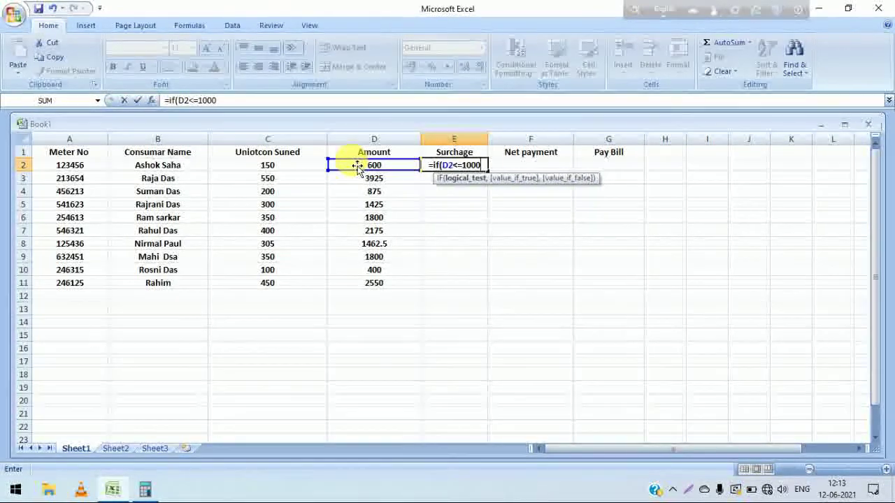
{"action": "type", "text": ",0"}
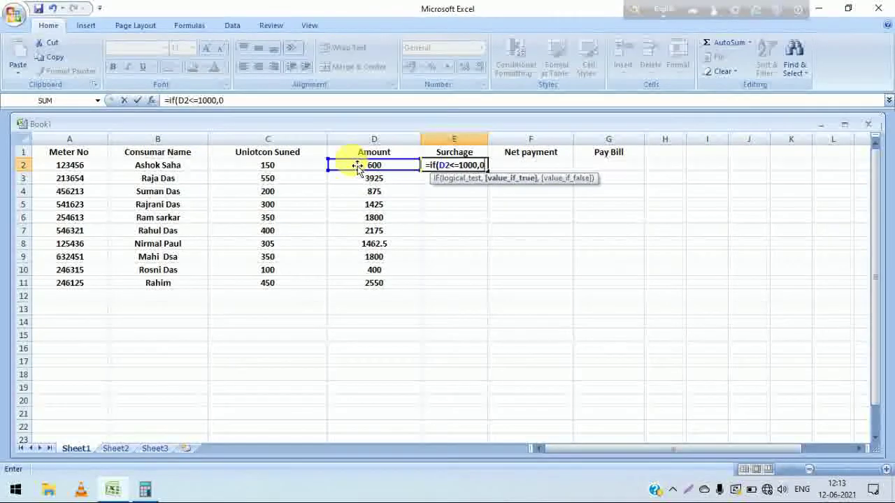
Nest a second IF in the E2 formula with the condition D2<=2000 and the true value 50.
{"action": "type", "text": ","}
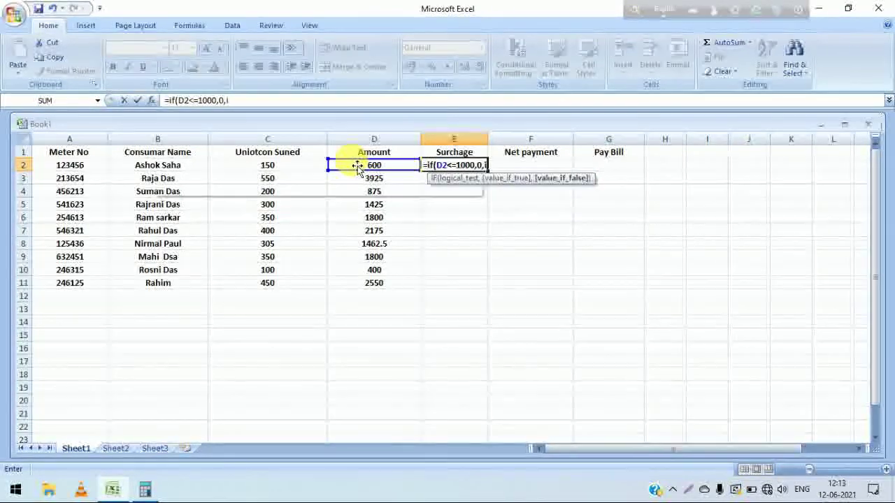
{"action": "type", "text": "if"}
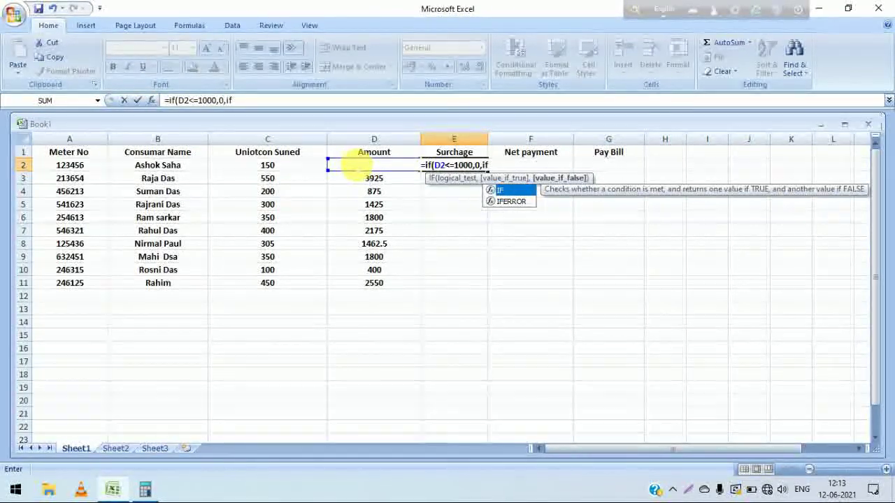
{"action": "type", "text": "(d2"}
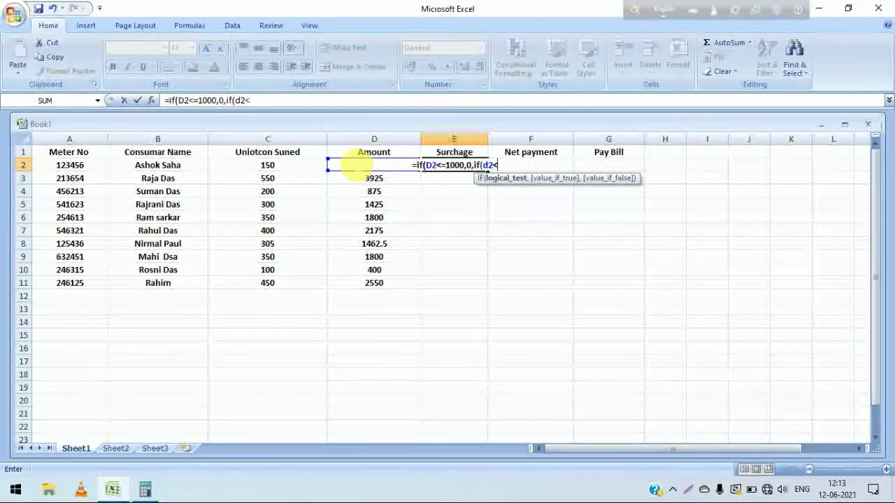
{"action": "type", "text": "<=2000"}
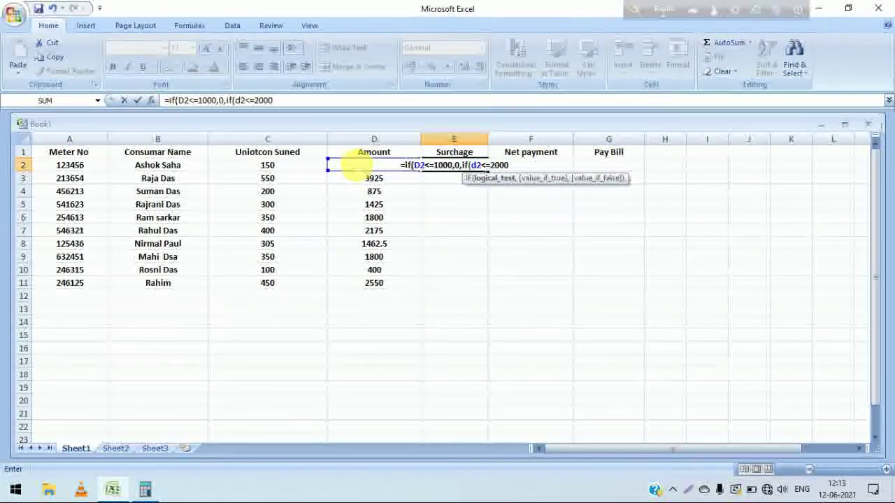
{"action": "type", "text": ","}
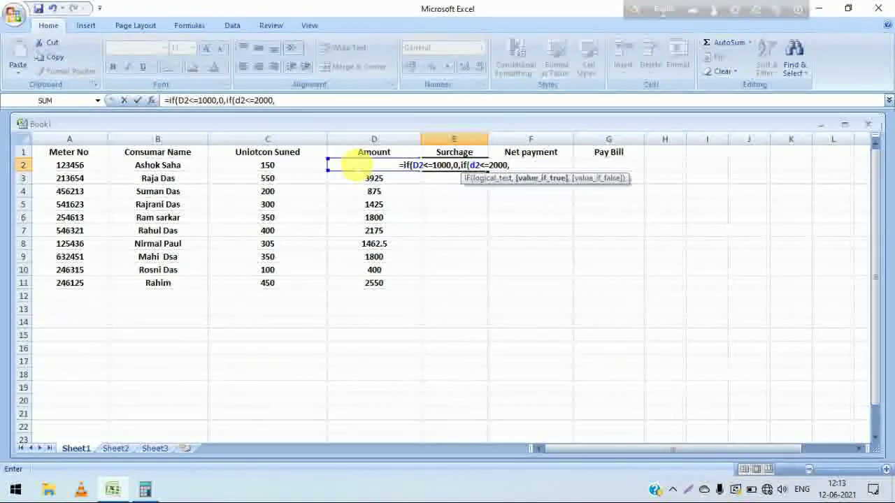
{"action": "type", "text": "50"}
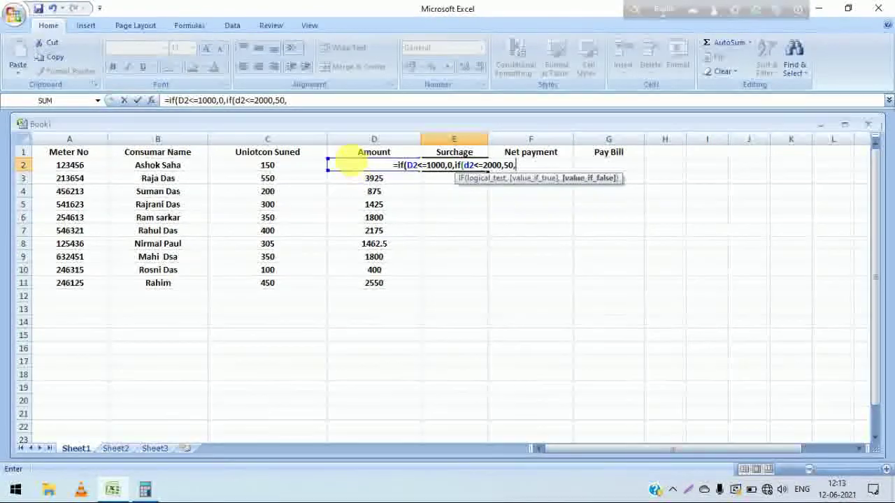
Finish the E2 formula with a nested IF(D2>2000,60) and its closing parentheses, and fill it down to E11.
{"action": "type", "text": ",if(d2>"}
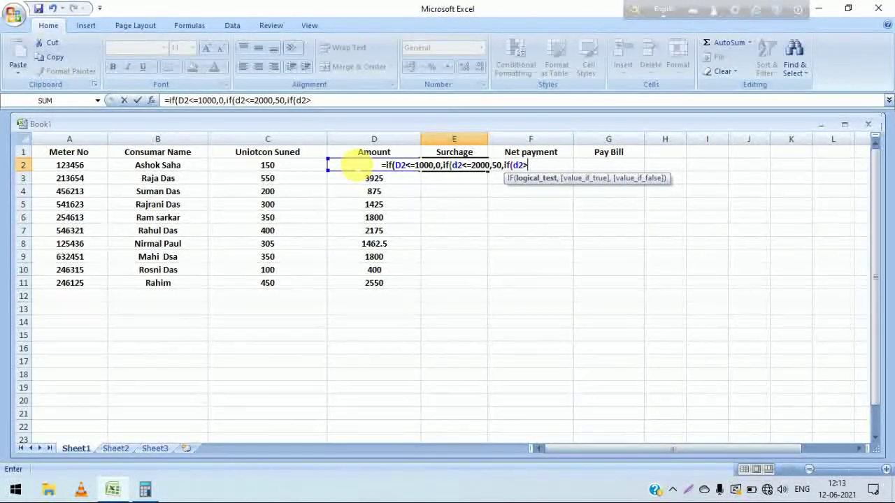
{"action": "type", "text": "2000"}
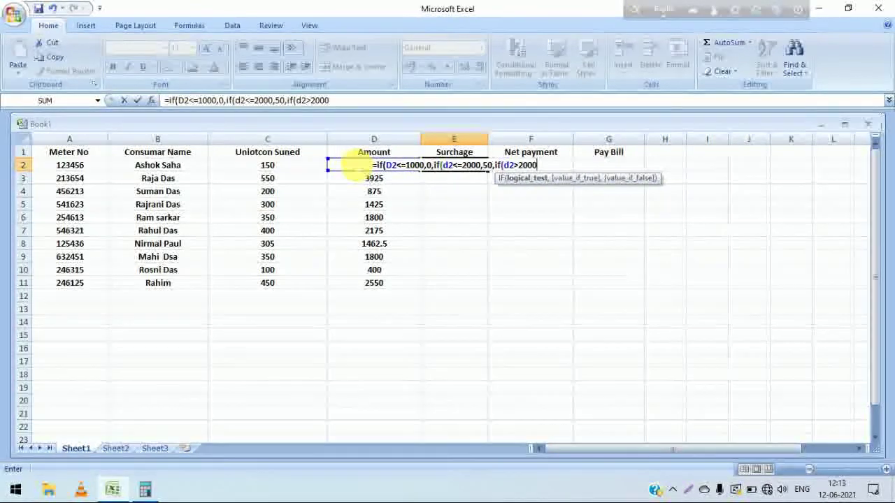
{"action": "type", "text": ","}
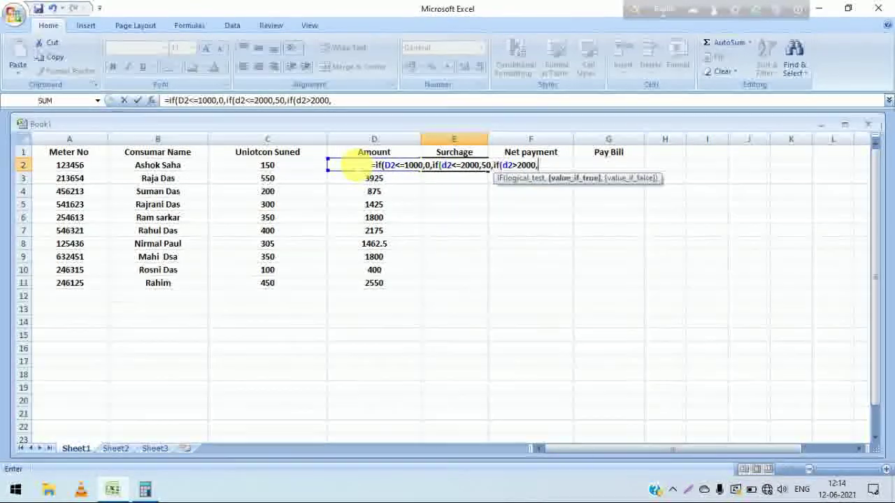
{"action": "type", "text": "60)))"}
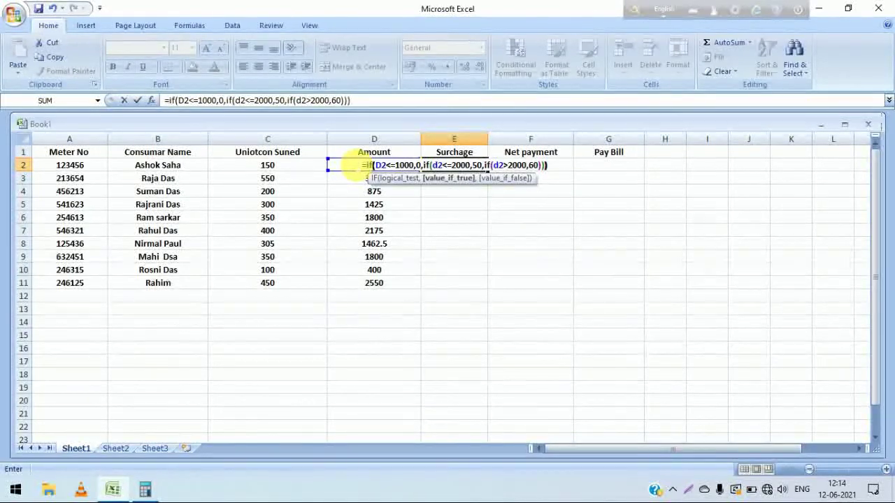
{"action": "key", "text": "Return"}
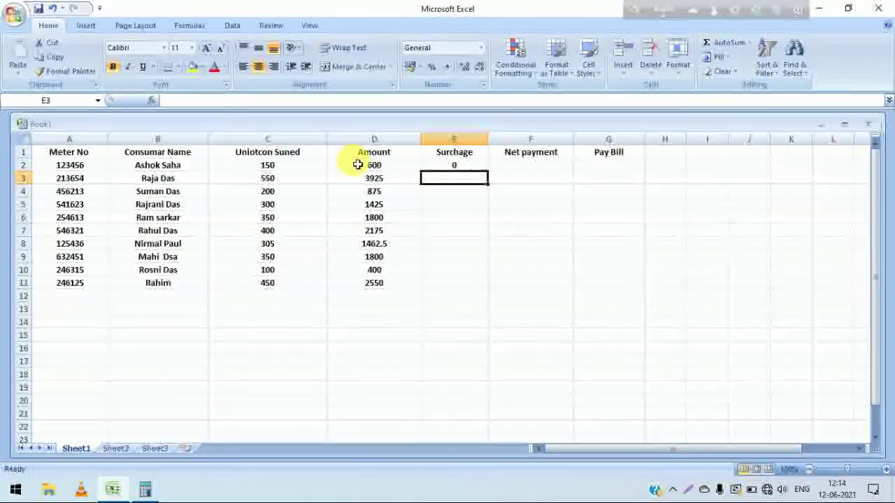
{"action": "left_click", "coordinate": [451, 169]}
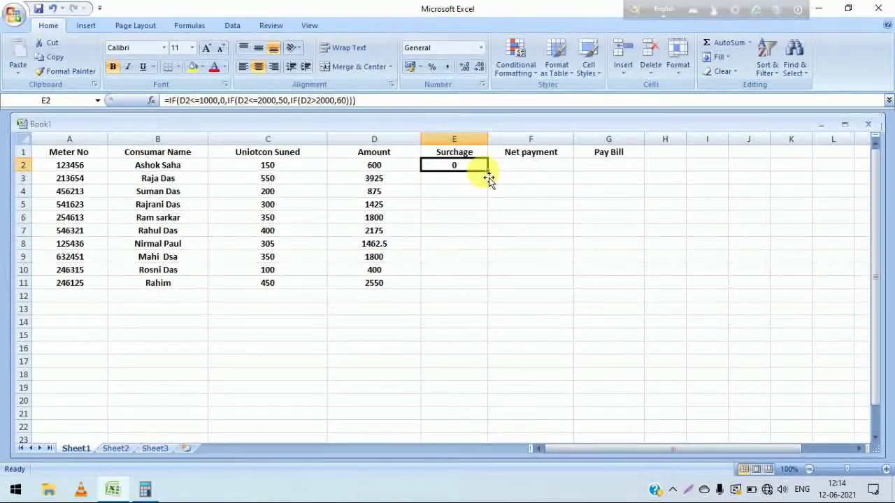
{"action": "left_click_drag", "start_coordinate": [490, 176], "coordinate": [482, 287]}
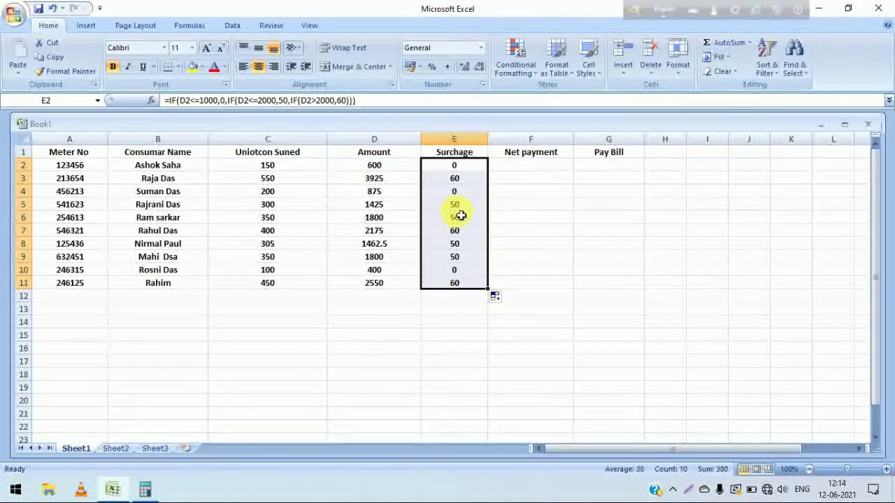
Calculate the Net payment in F2 with the formula =D2+E2 and fill it down to F11.
{"action": "left_click", "coordinate": [558, 167]}
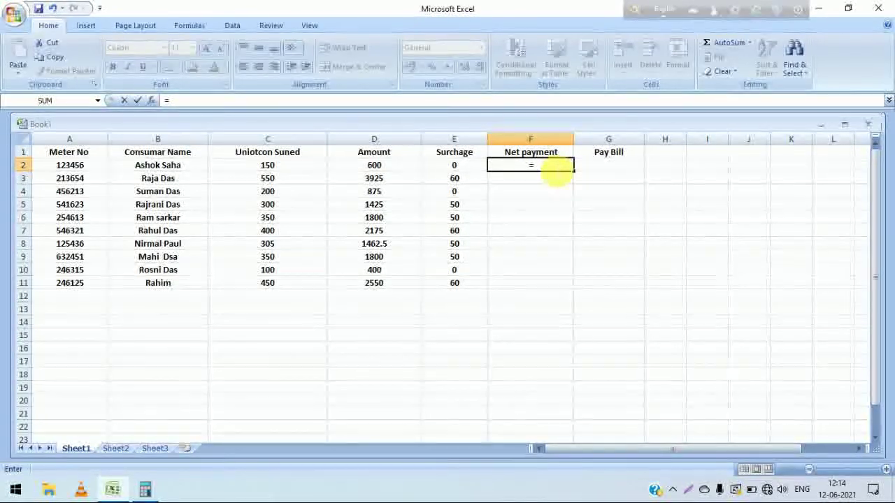
{"action": "left_click", "coordinate": [362, 168]}
{"action": "type", "text": "+"}
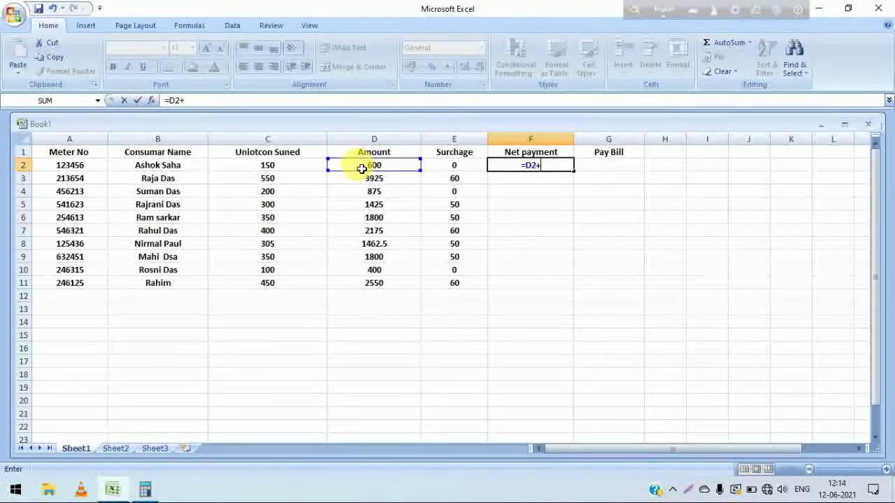
{"action": "left_click", "coordinate": [454, 170]}
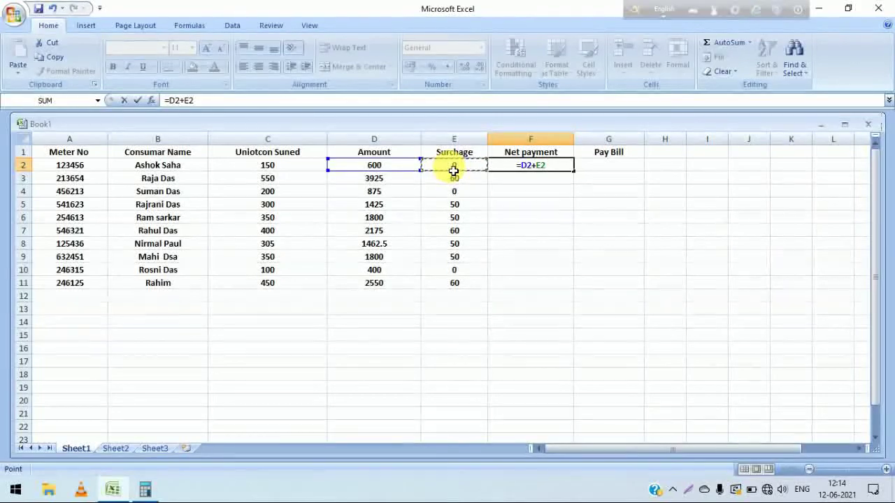
{"action": "key", "text": "Return"}
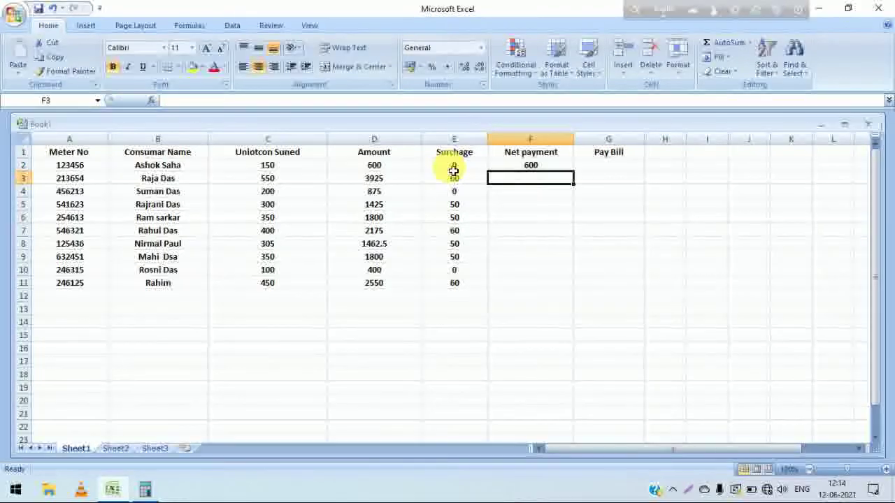
{"action": "left_click", "coordinate": [552, 165]}
{"action": "left_click_drag", "start_coordinate": [574, 172], "coordinate": [582, 230]}
{"action": "left_click_drag", "start_coordinate": [577, 290], "coordinate": [575, 292]}
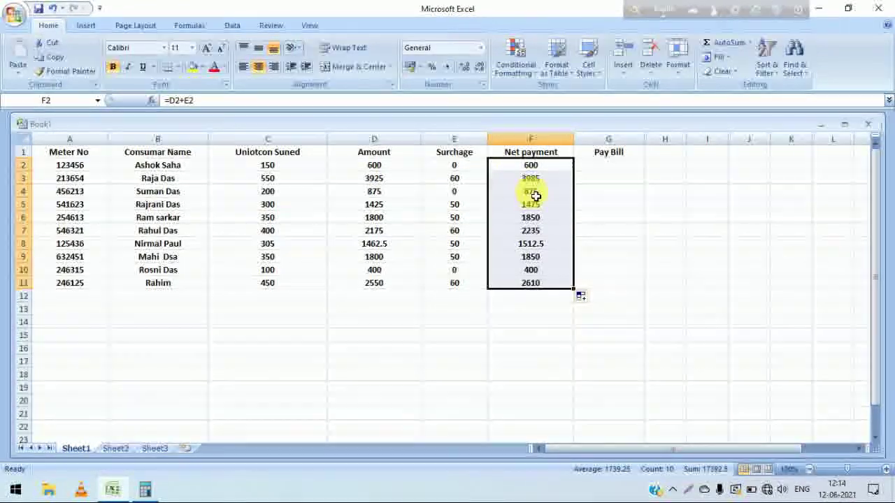
Add the column header "diu bill" in H1, beside the Pay Bill header.
{"action": "left_click", "coordinate": [620, 168]}
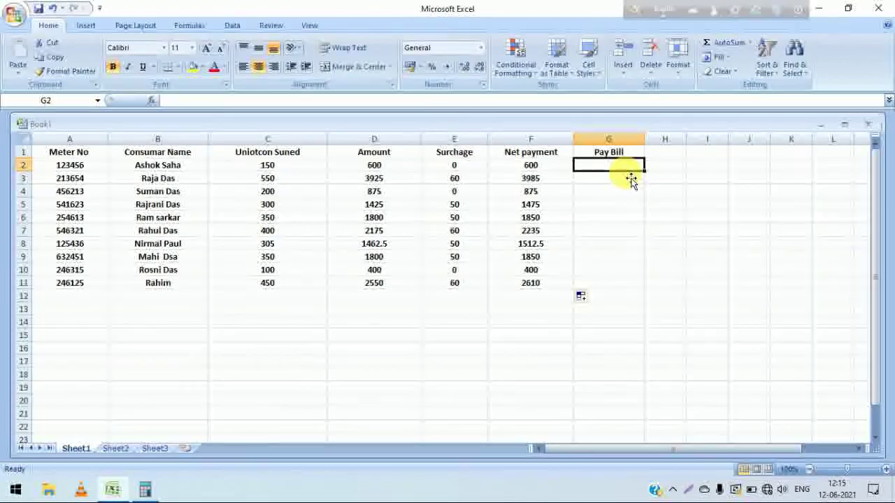
{"action": "left_click", "coordinate": [670, 156]}
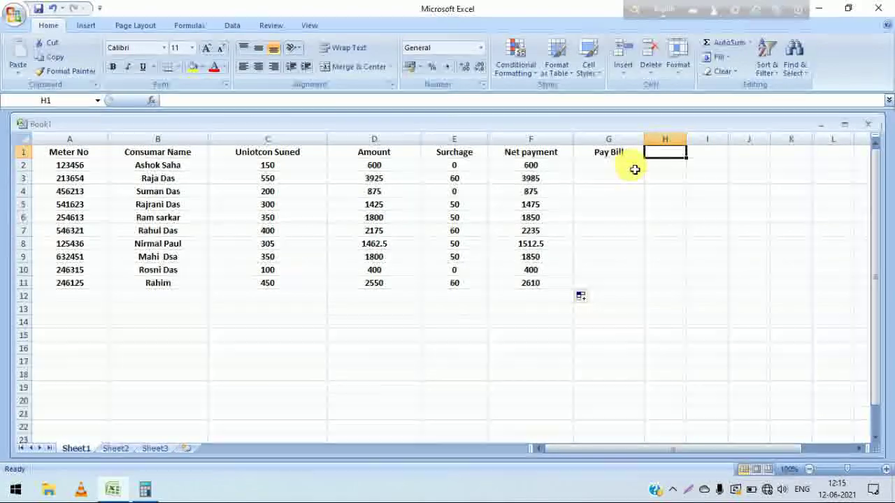
{"action": "type", "text": "di"}
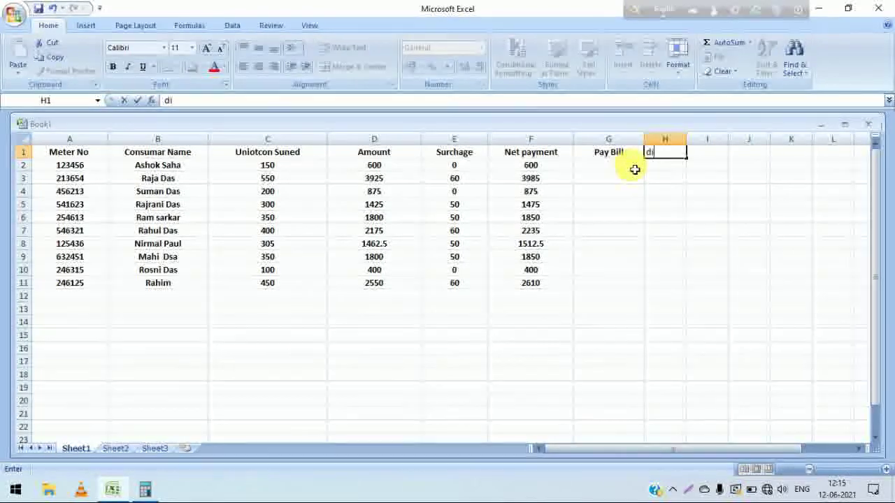
{"action": "type", "text": "u bill"}
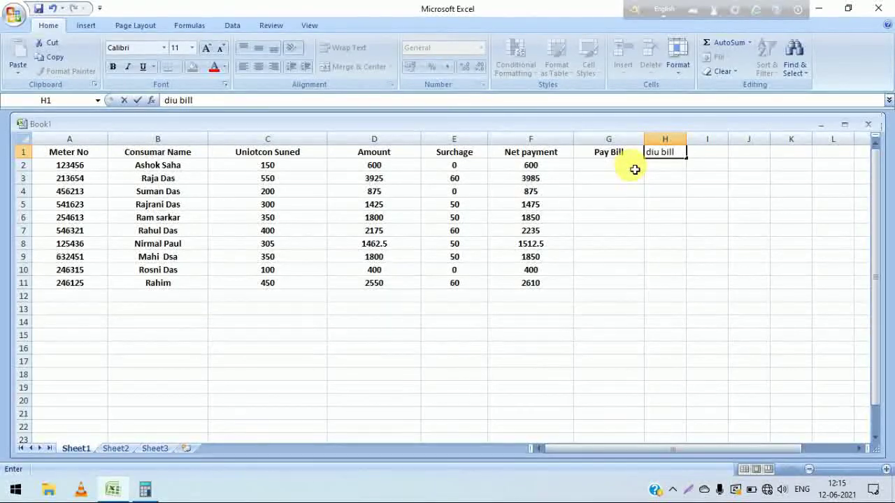
Enter 500 as the Pay Bill in G2 and calculate the due bill in H2 with the formula =G2-F2.
{"action": "left_click", "coordinate": [629, 170]}
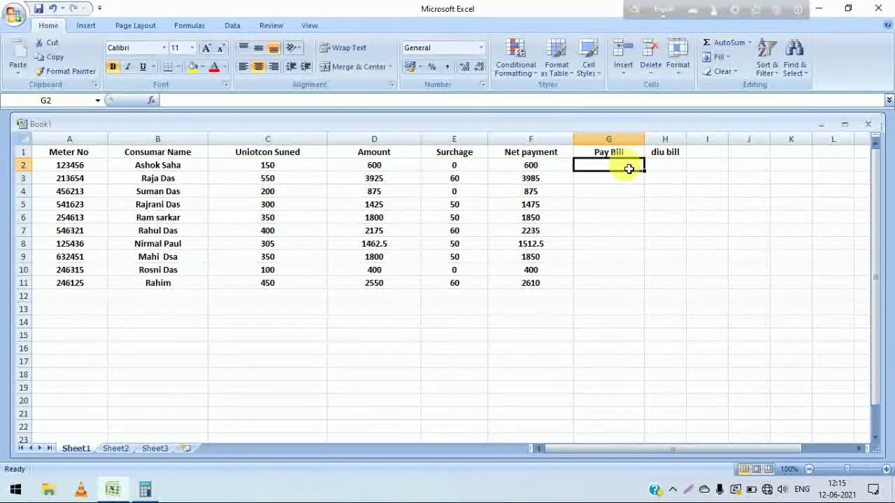
{"action": "type", "text": "500"}
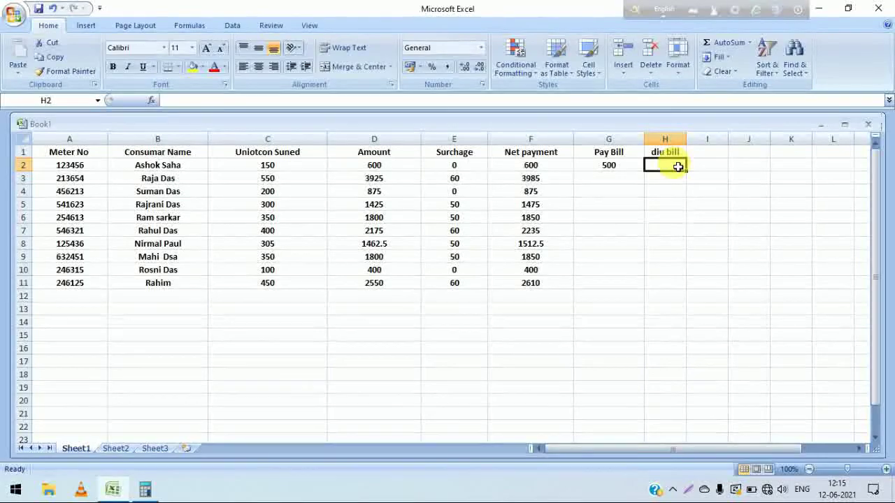
{"action": "type", "text": "="}
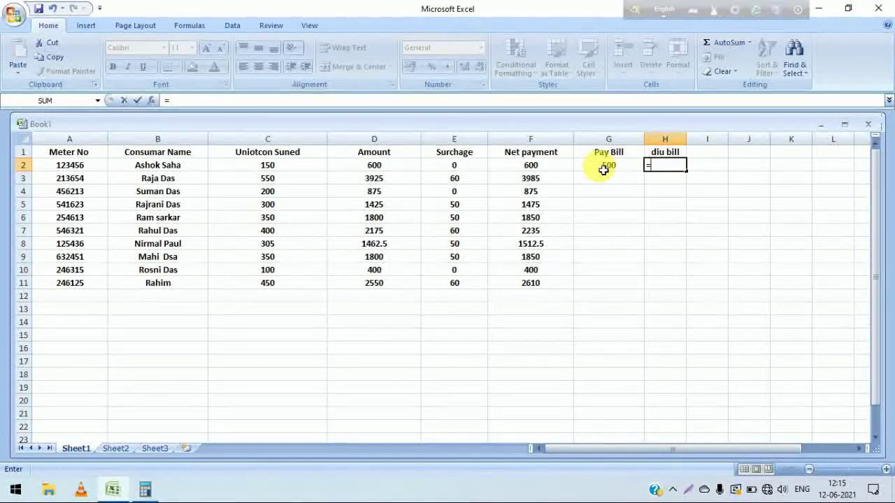
{"action": "type", "text": "G2-"}
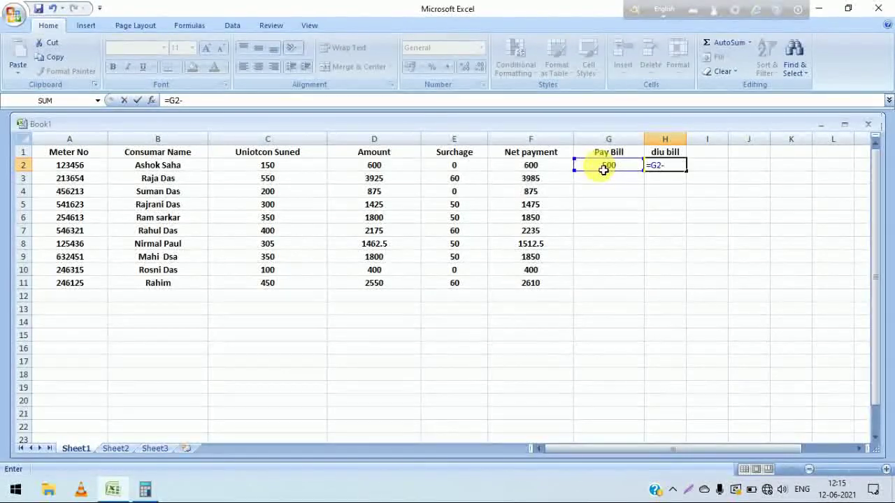
{"action": "left_click", "coordinate": [514, 166]}
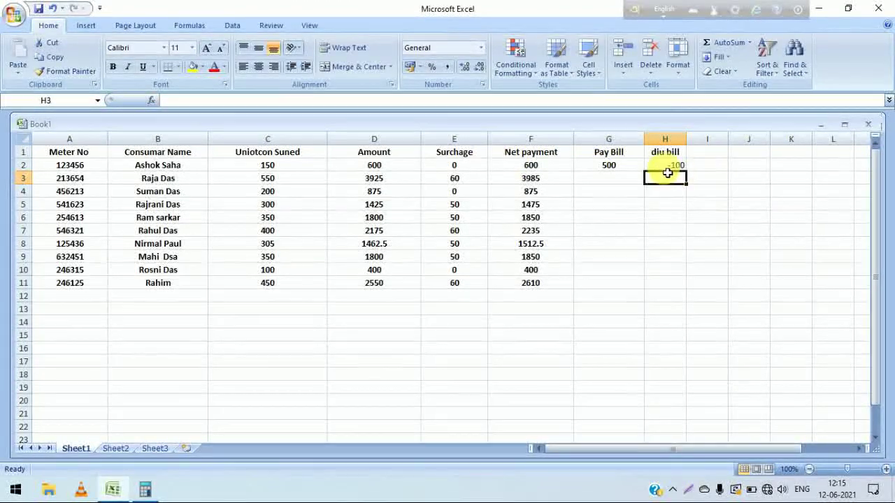
Enter 100 as the Pay Bill in G3 and fill the H2 formula down to H3.
{"action": "left_click", "coordinate": [628, 183]}
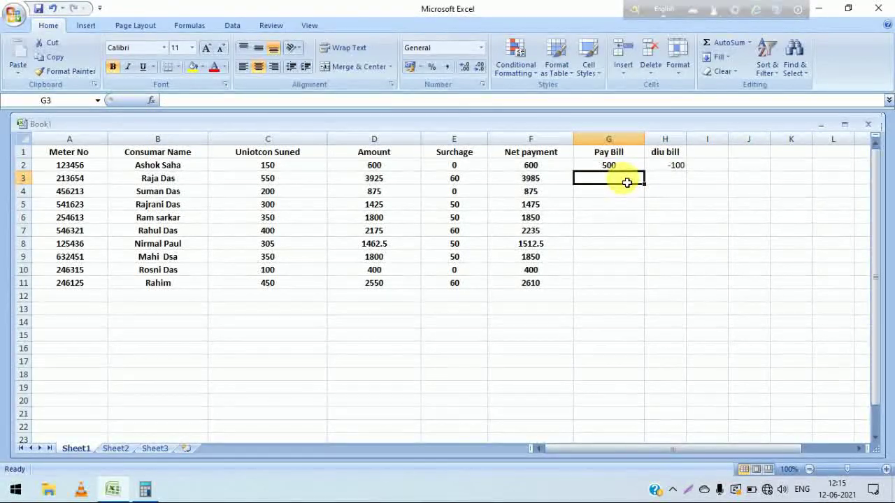
{"action": "type", "text": "100"}
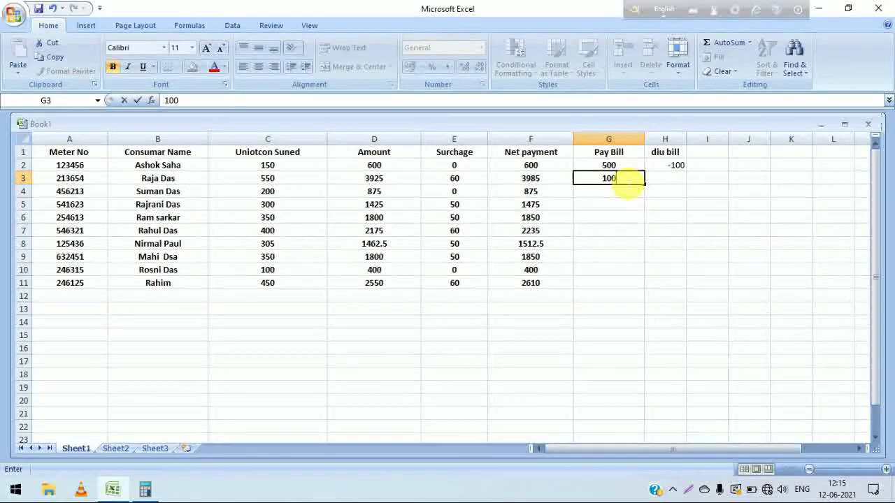
{"action": "key", "text": "Tab"}
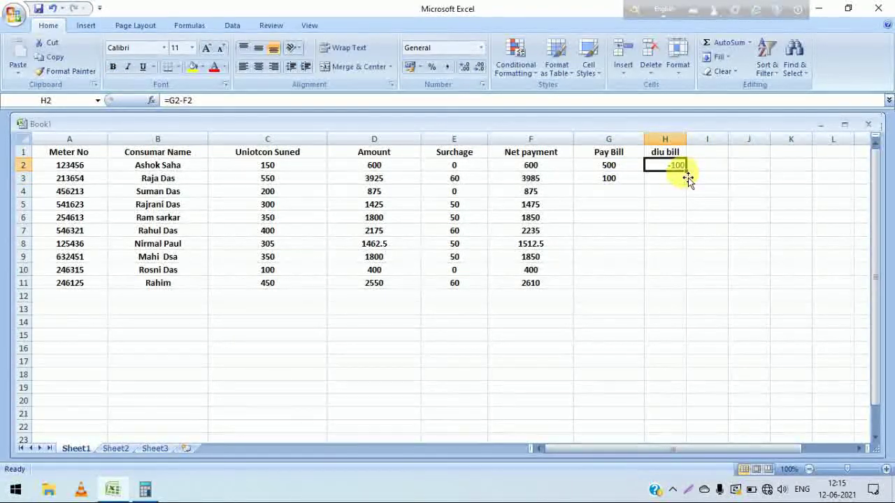
{"action": "left_click_drag", "start_coordinate": [691, 178], "coordinate": [693, 185]}
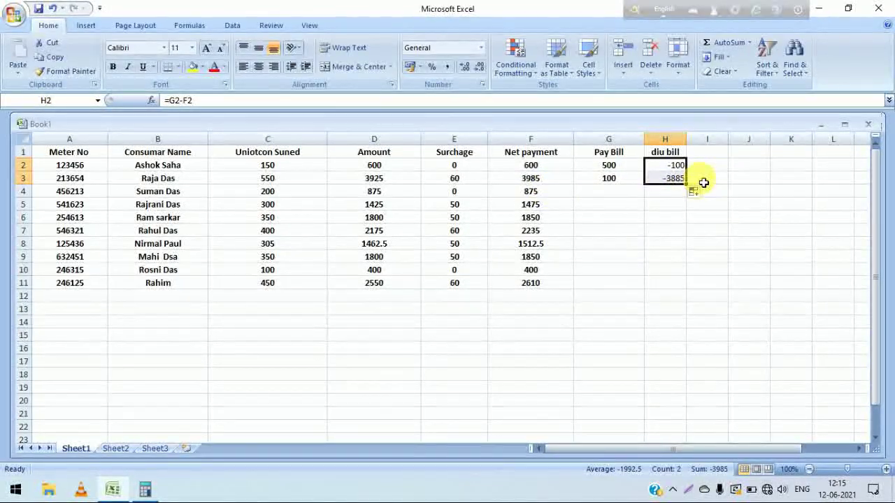
{"action": "left_click", "coordinate": [624, 169]}
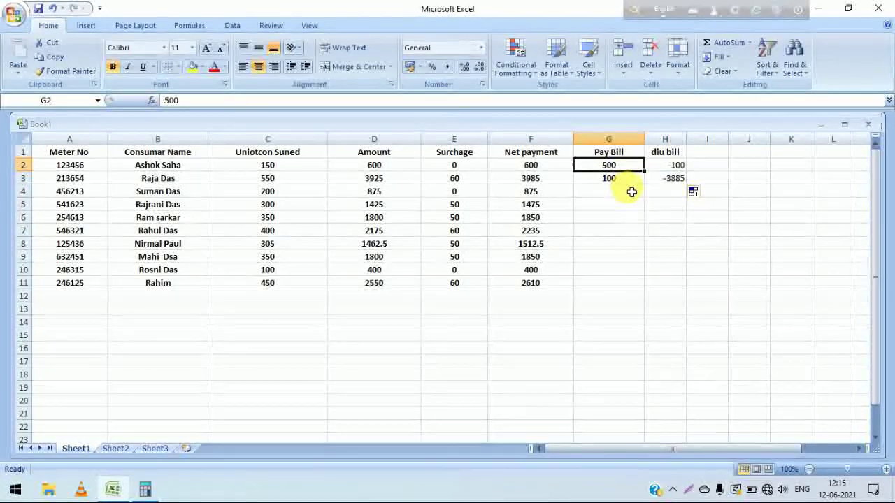